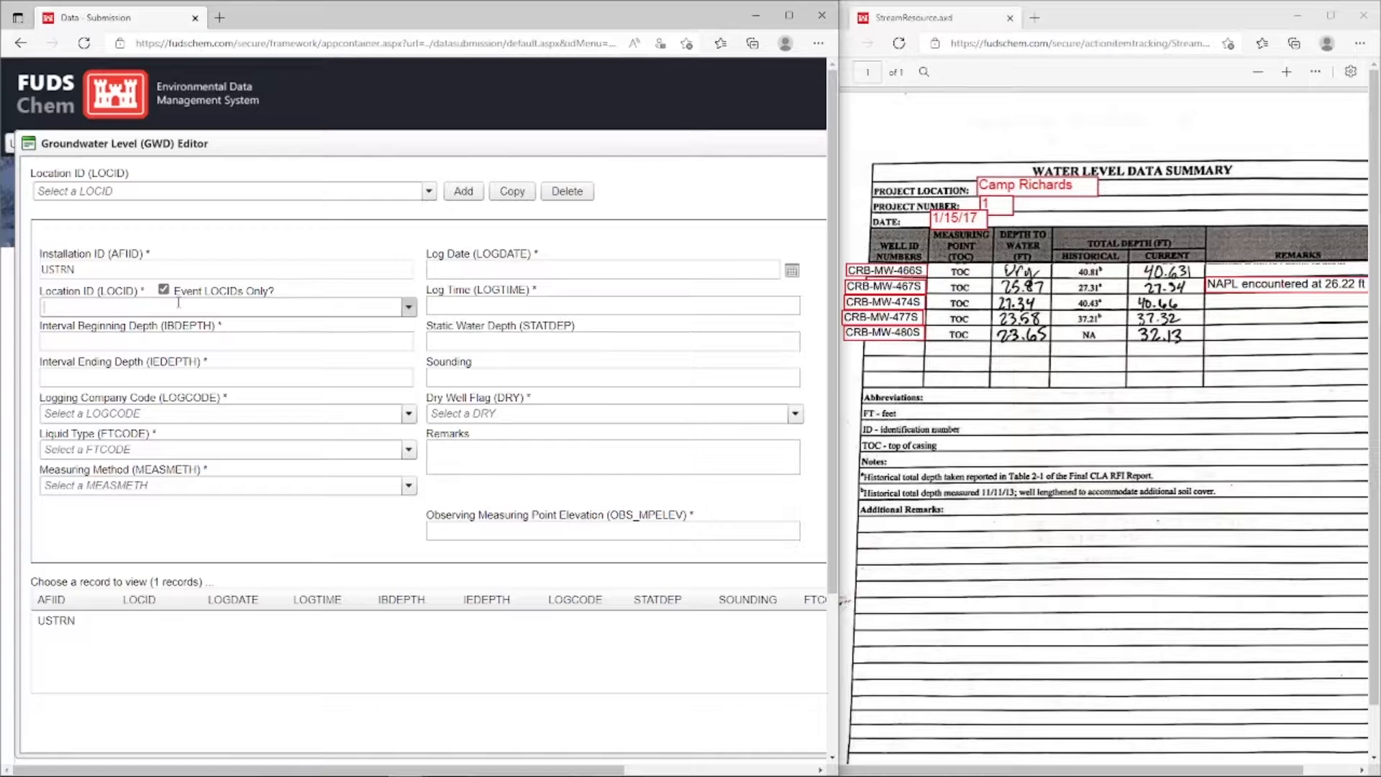
# Turn off the event-only location filter and choose CRB-MW-466S as the record's Location ID
pyautogui.click(179, 302)
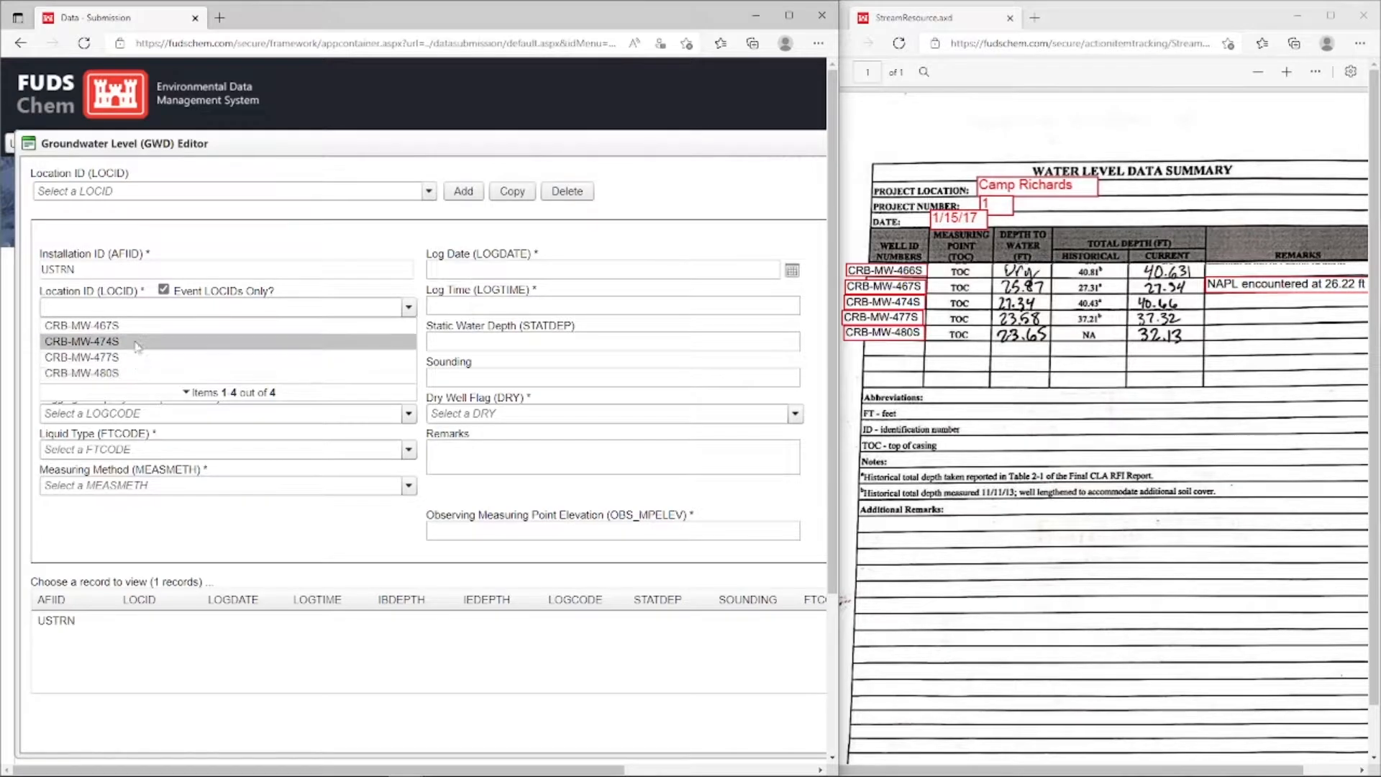
pyautogui.click(164, 289)
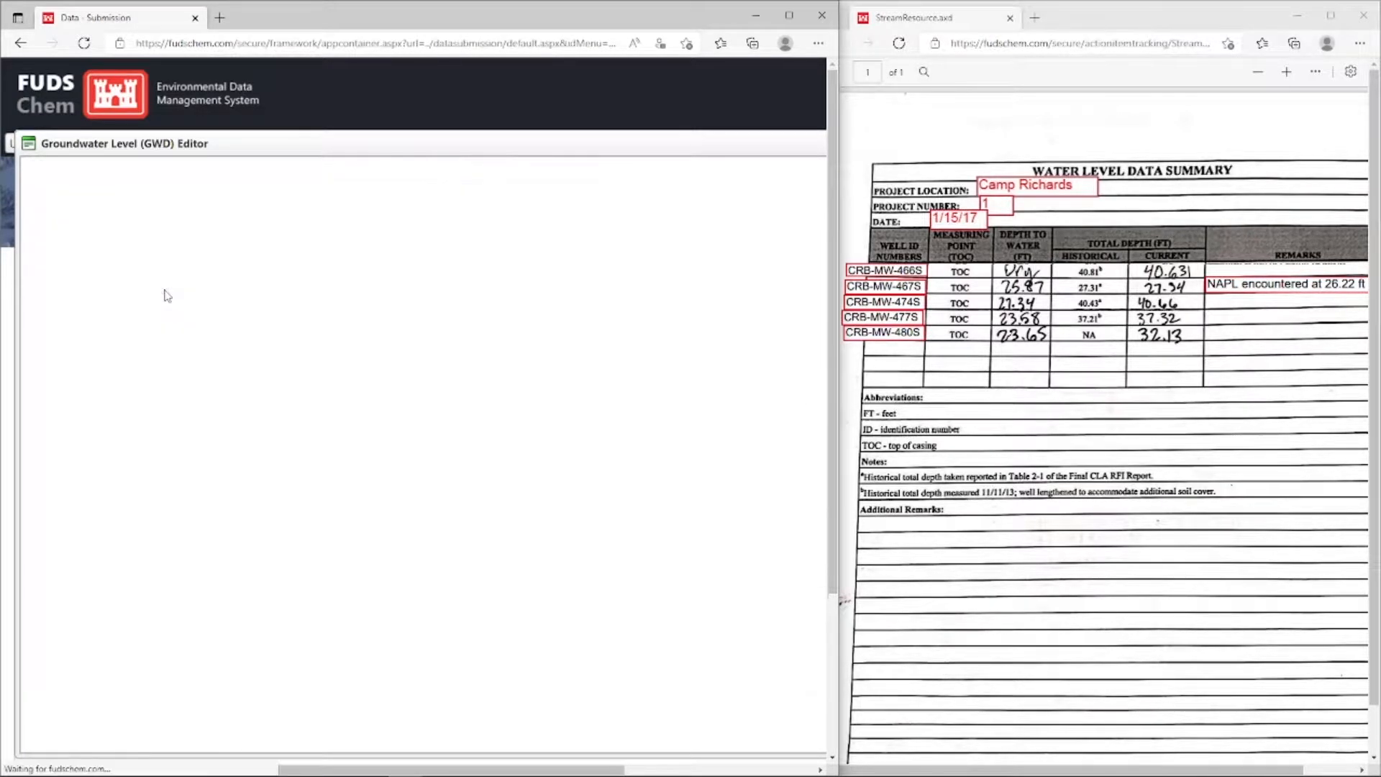
pyautogui.click(170, 305)
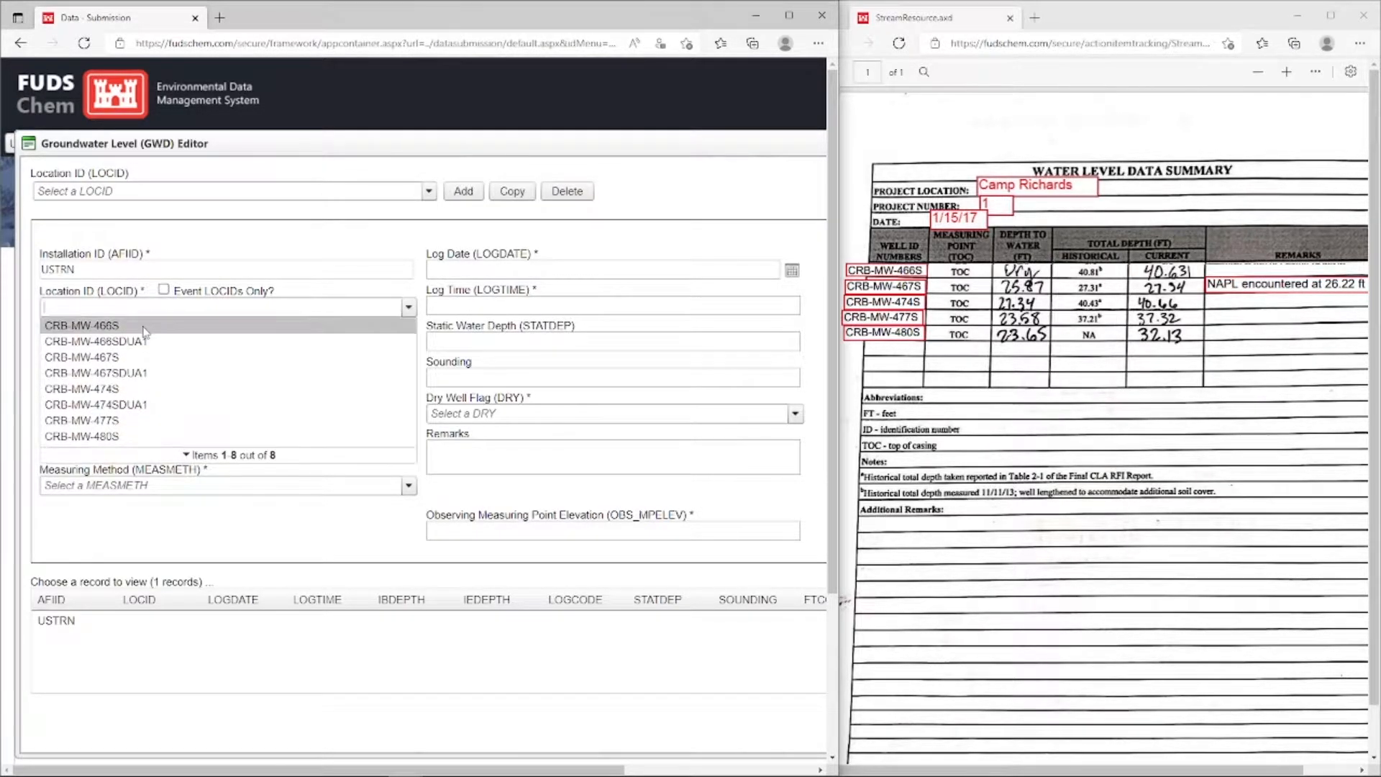
pyautogui.click(145, 328)
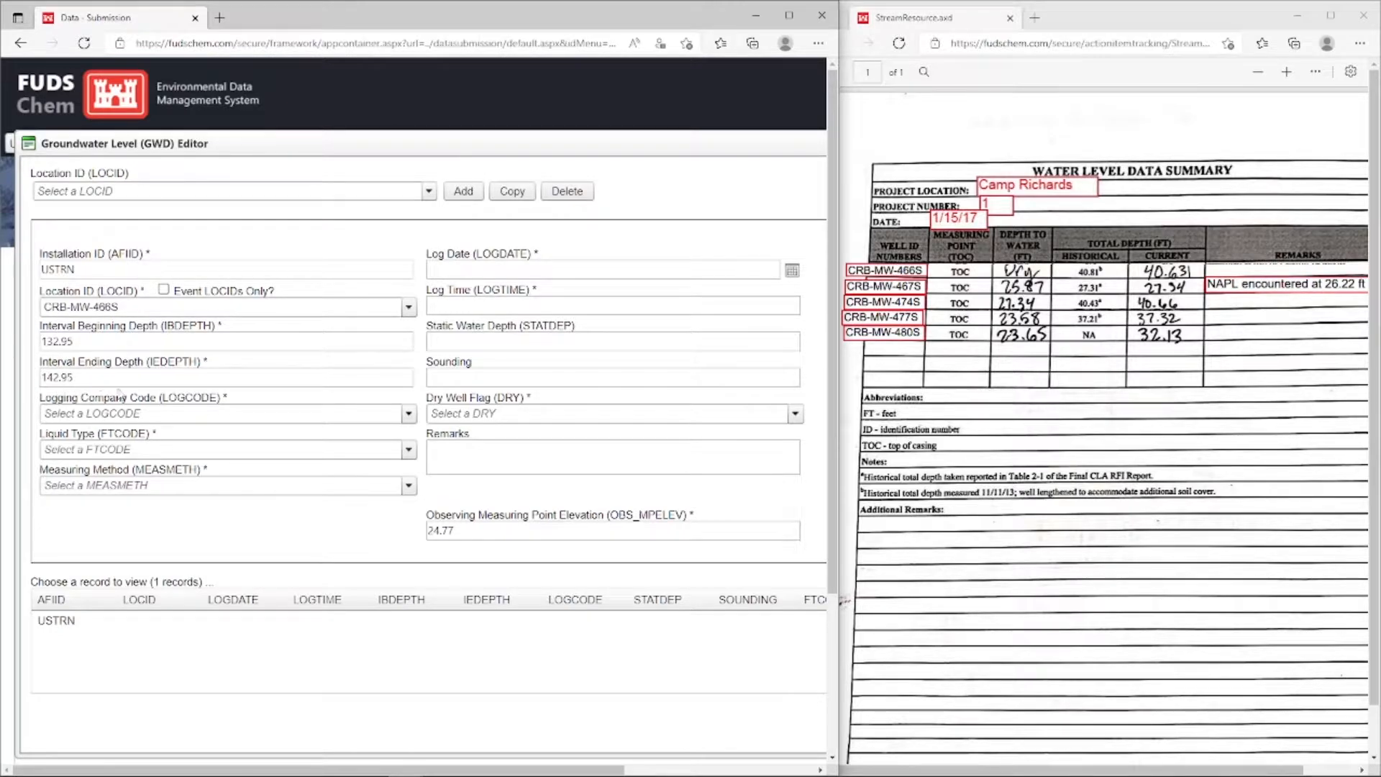
pyautogui.click(127, 327)
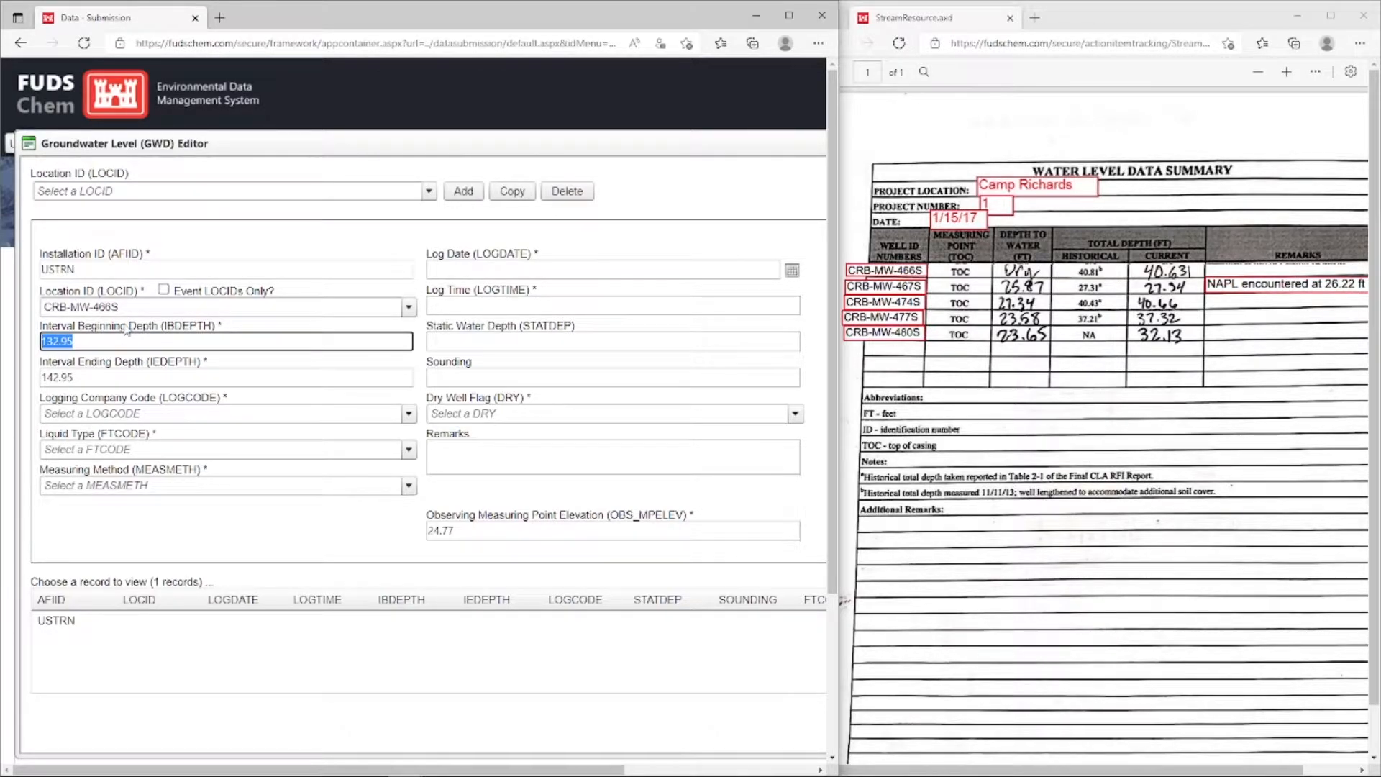
# Set the Logging Company Code to ESYS, Environmental Synectics, Inc., Sacramento, CA
pyautogui.click(173, 415)
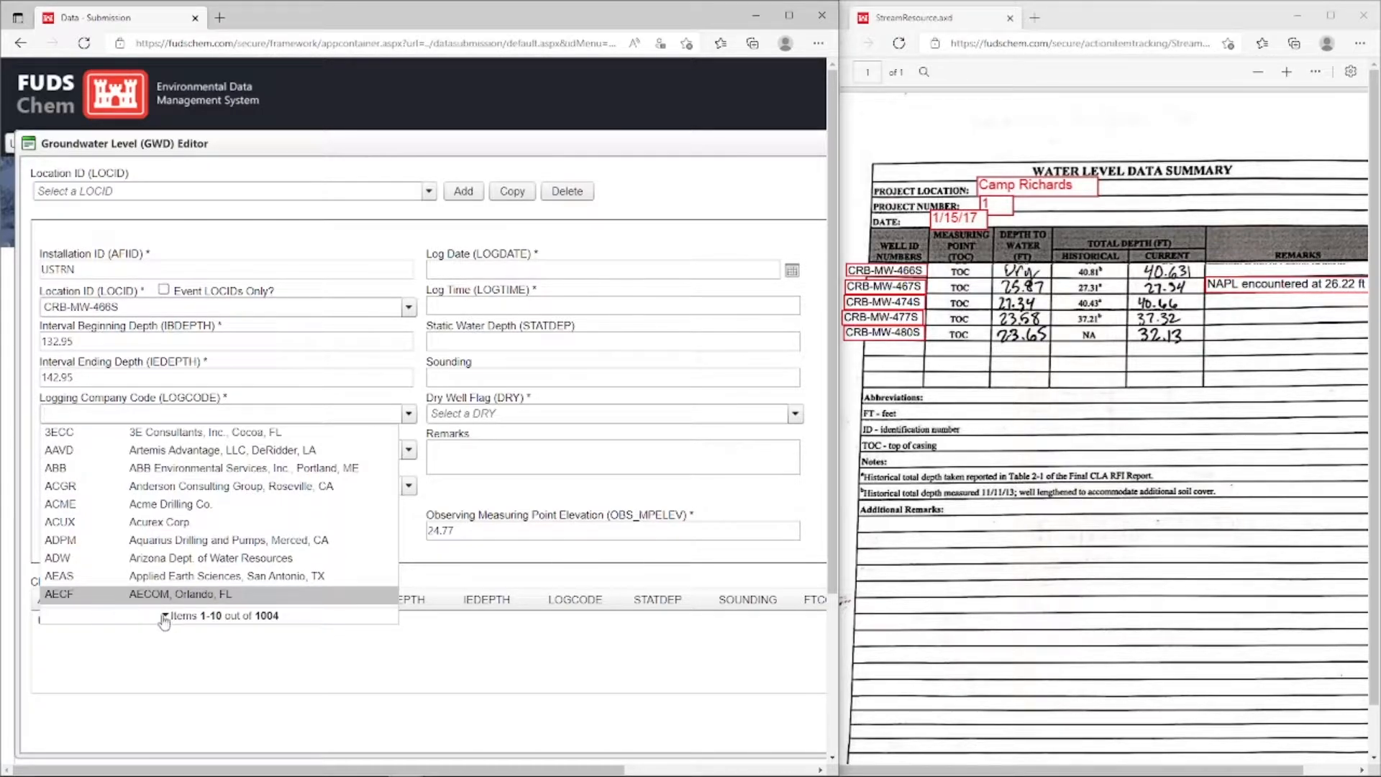
pyautogui.click(326, 625)
pyautogui.scroll(-1, 259, 532)
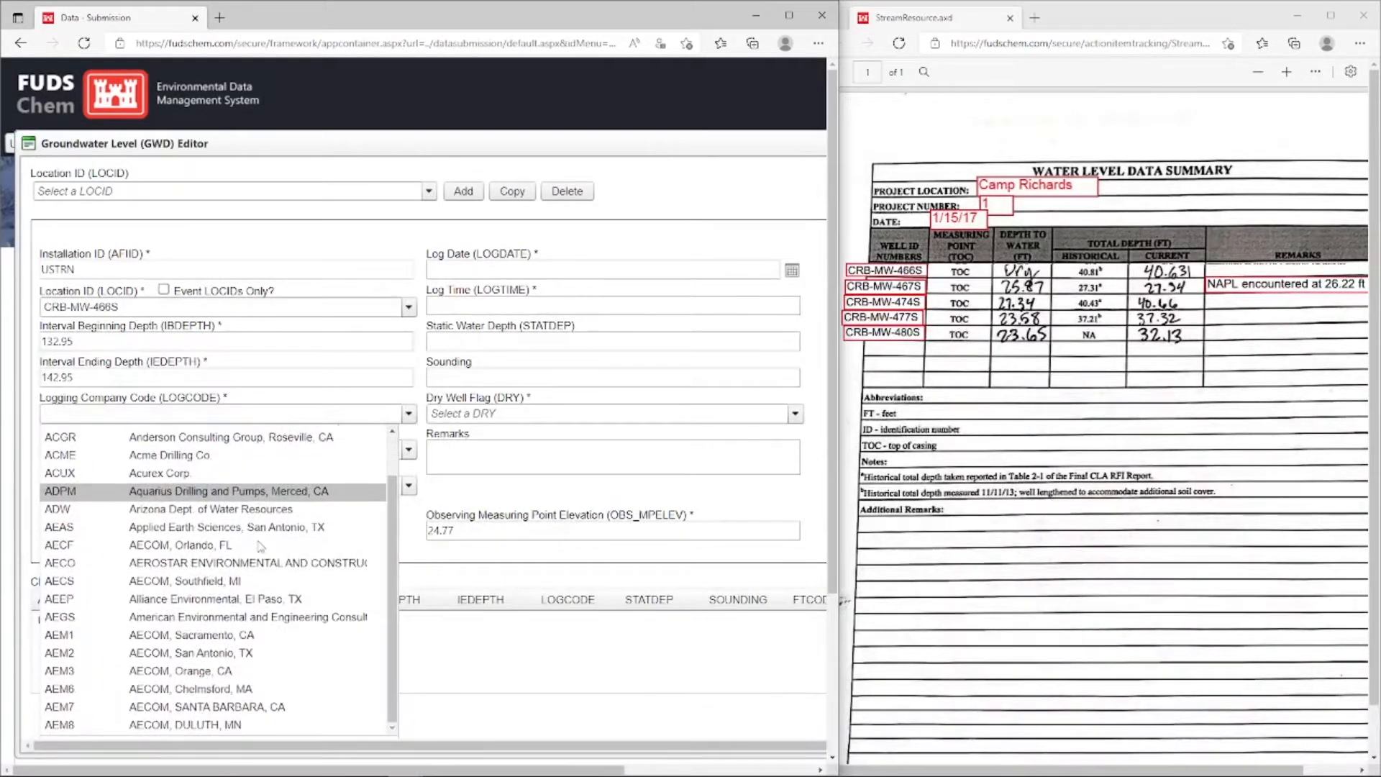
pyautogui.scroll(-1, 260, 547)
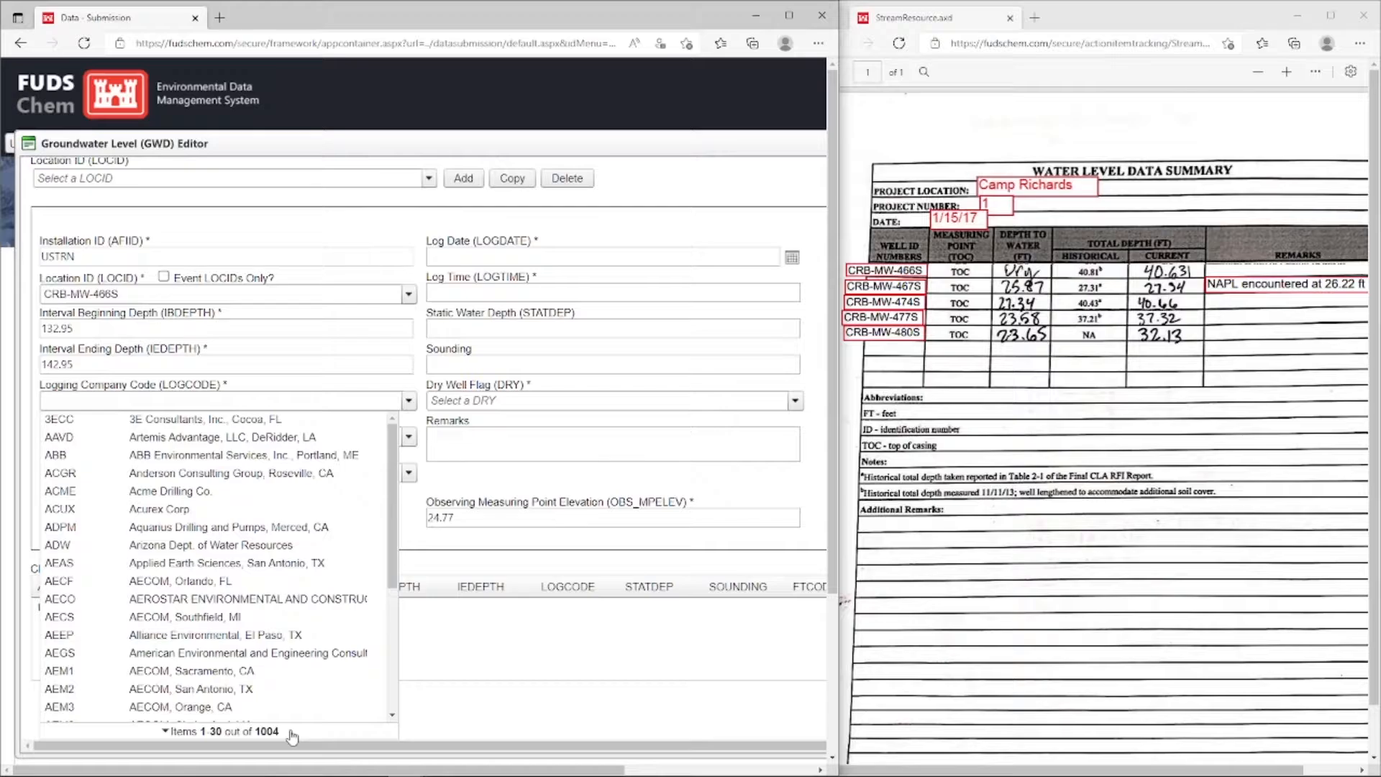
pyautogui.click(108, 404)
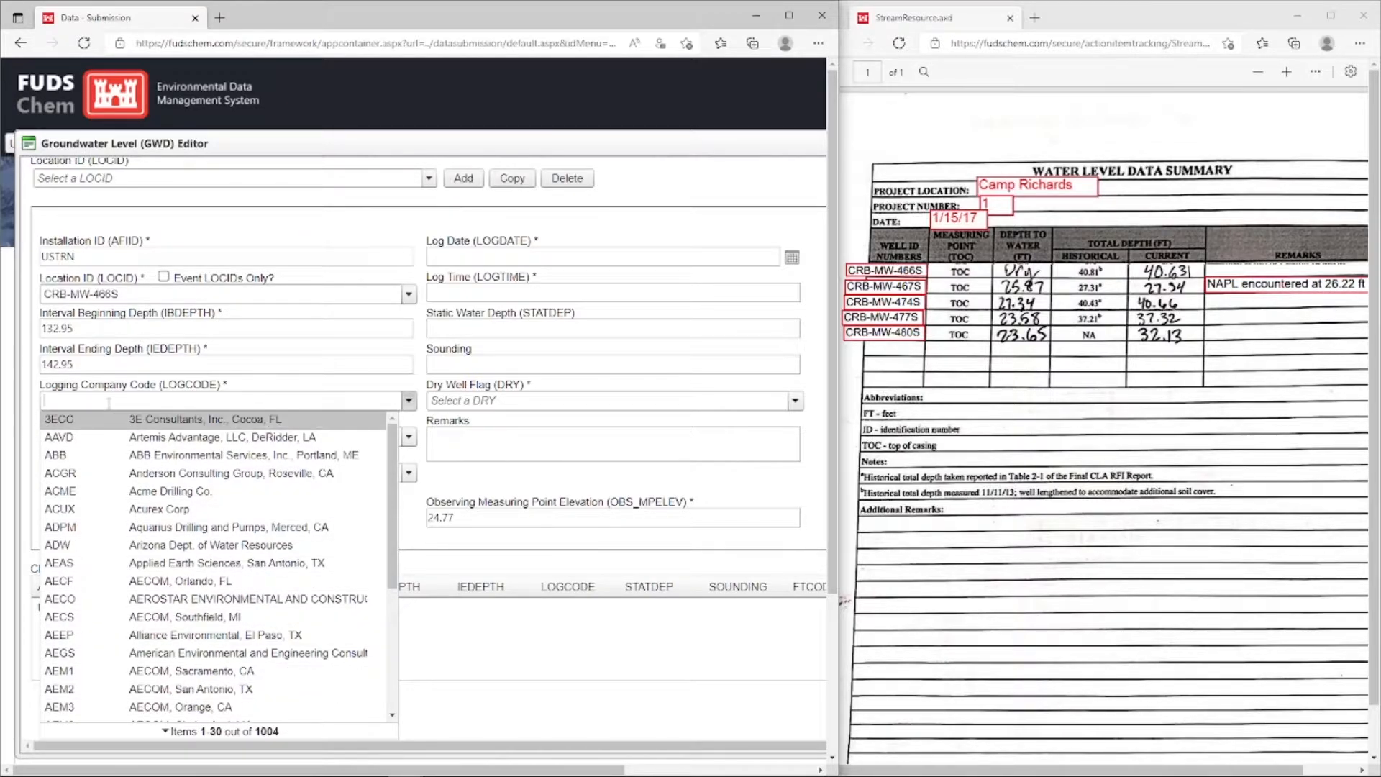
pyautogui.write('E2HA')
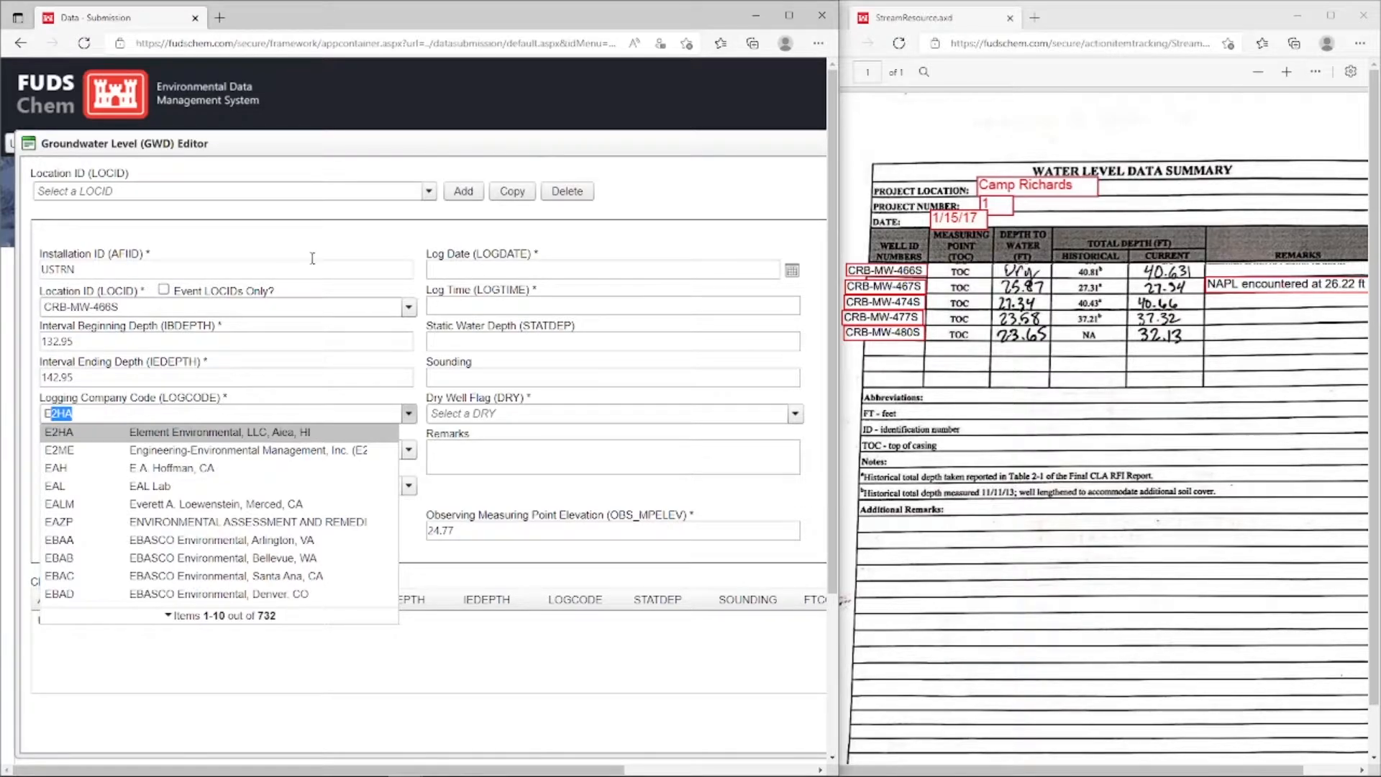
pyautogui.scroll(2, 413, 151)
pyautogui.moveTo(416, 151)
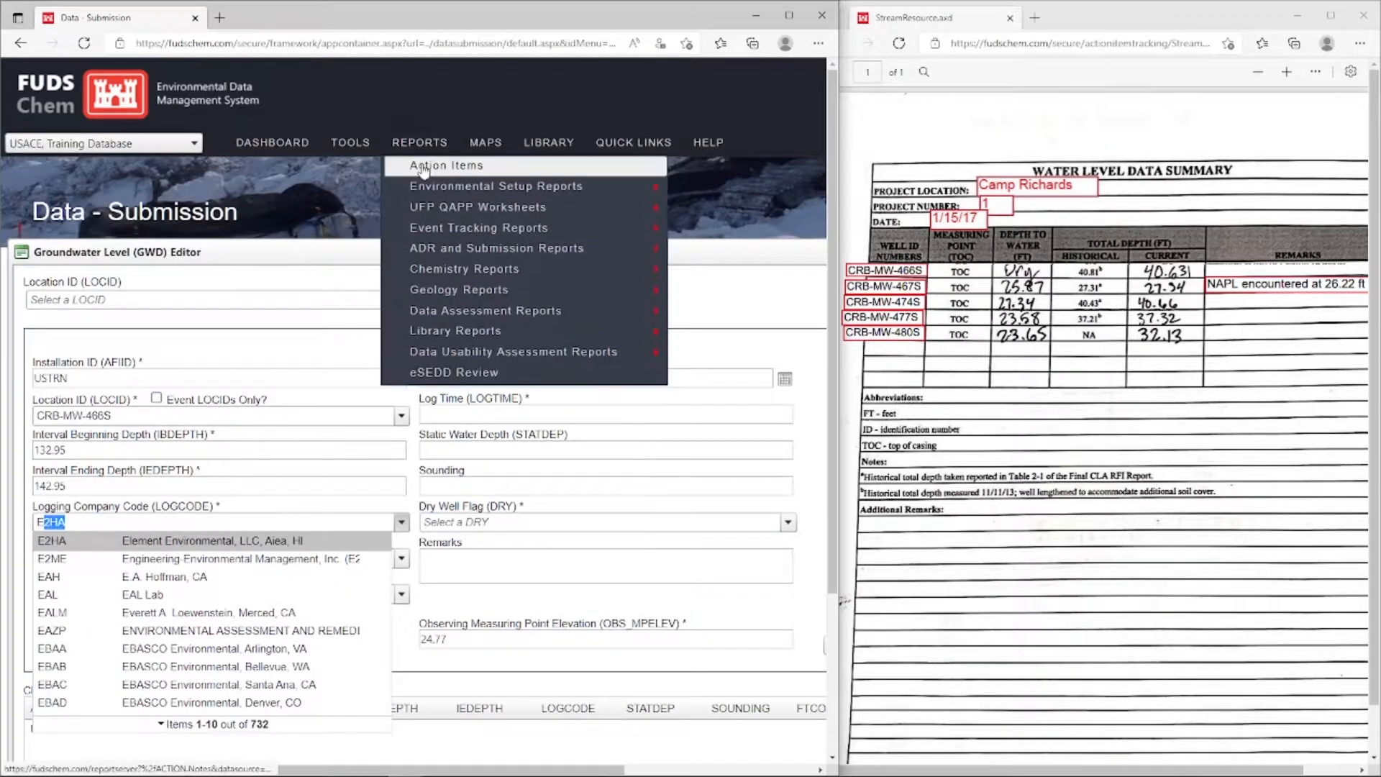
pyautogui.moveTo(504, 248)
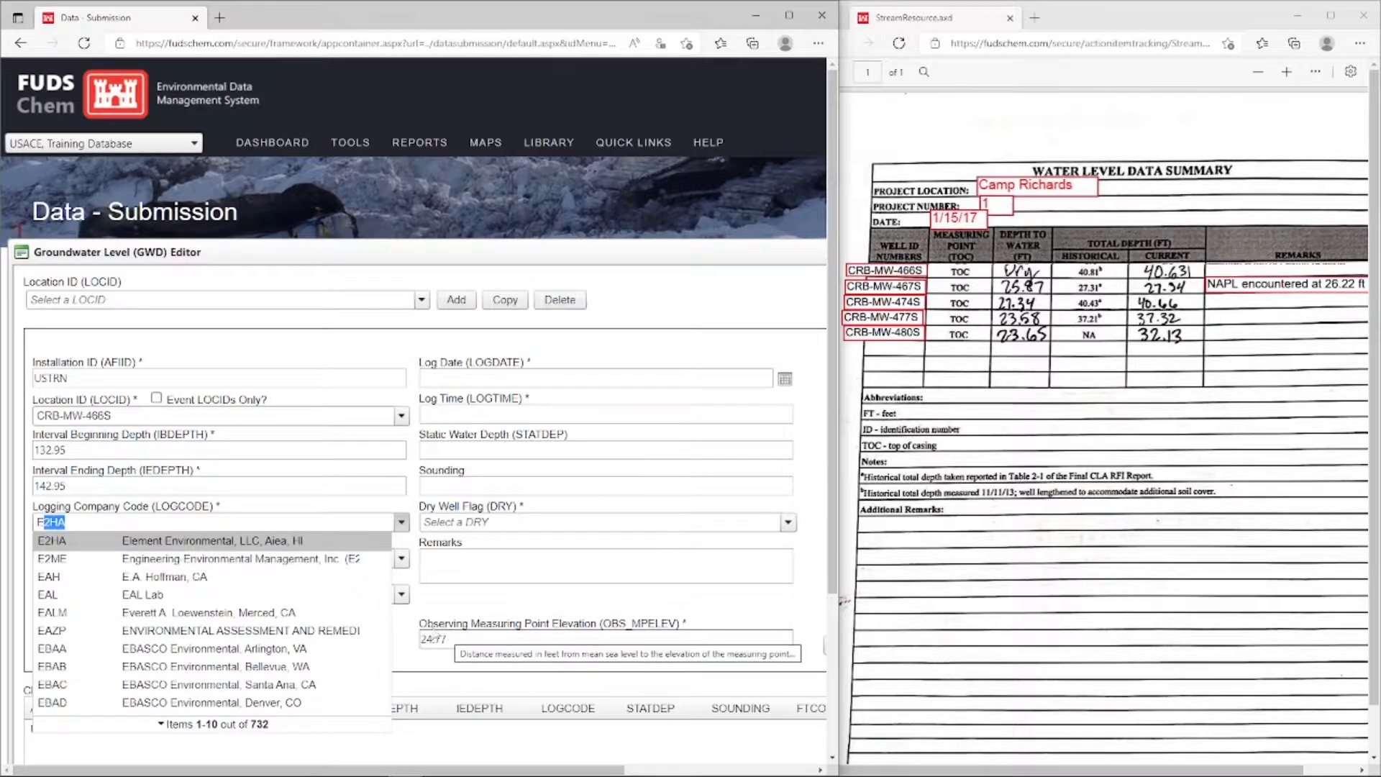
pyautogui.write('sys')
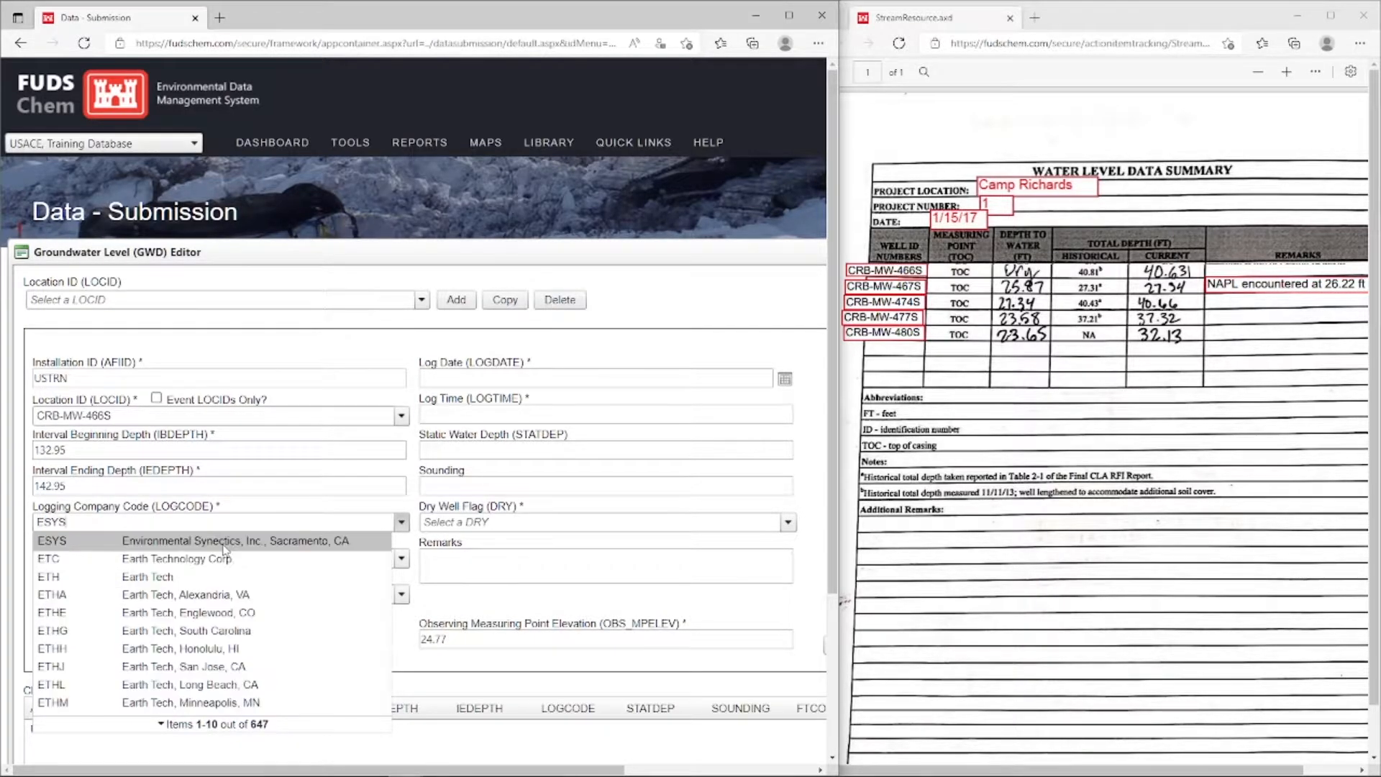
pyautogui.click(223, 545)
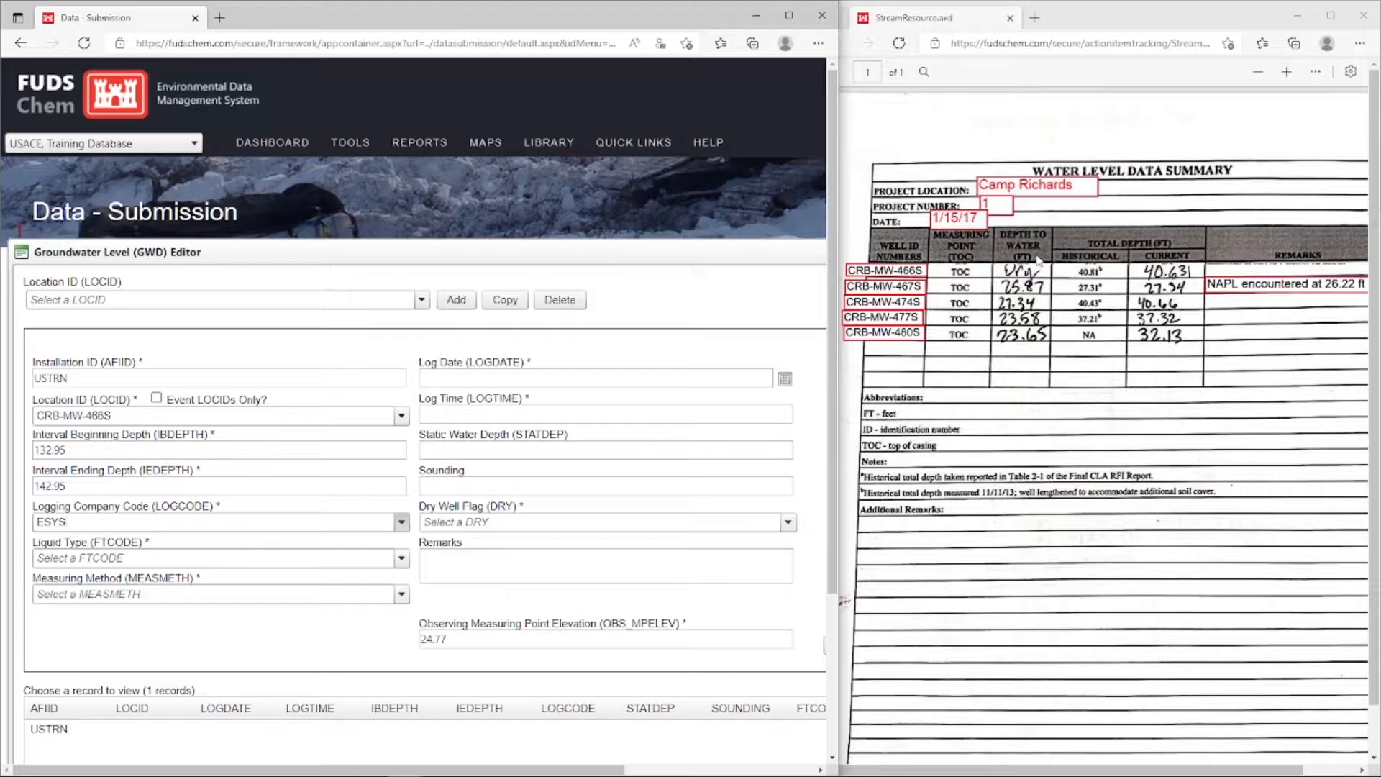
# Set the Liquid Type to Y and the Measuring Method to PROBE
pyautogui.click(185, 558)
pyautogui.click(177, 651)
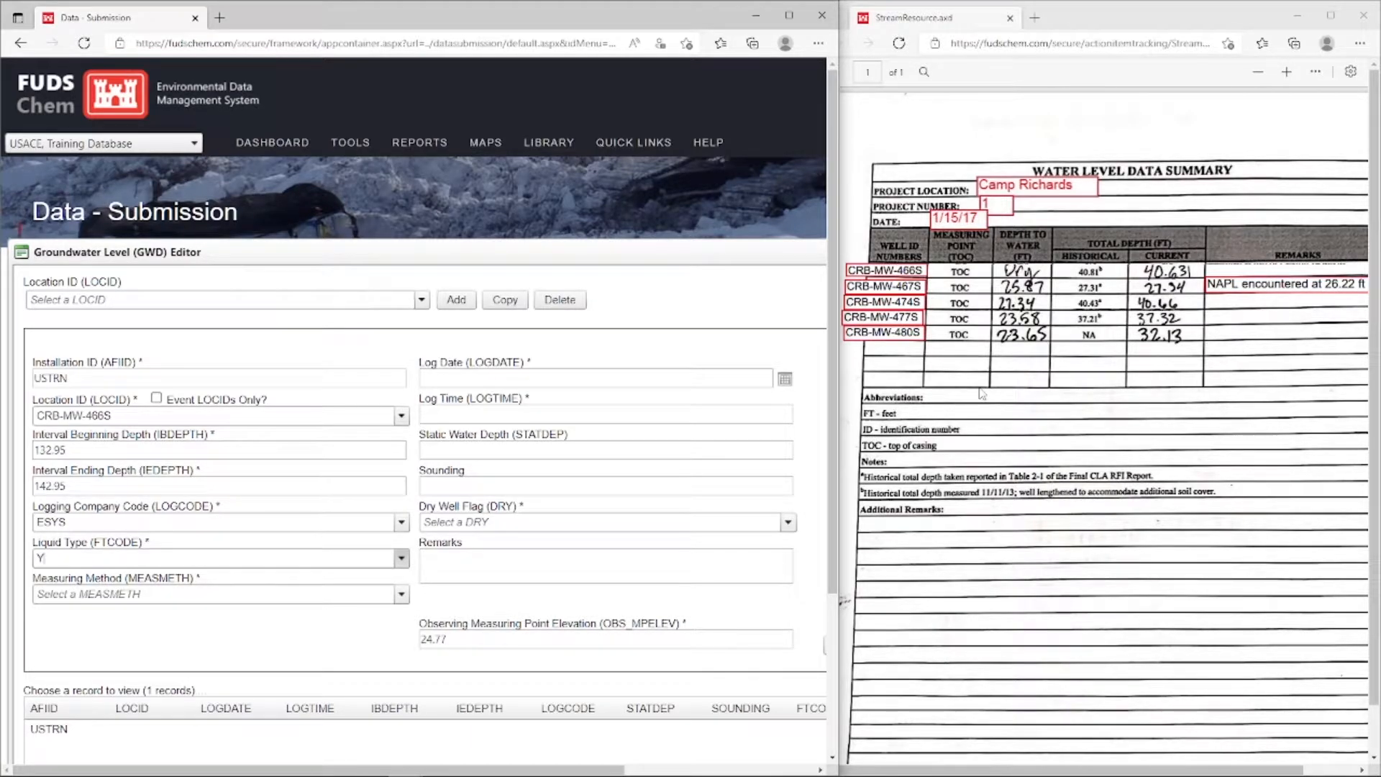
pyautogui.click(148, 593)
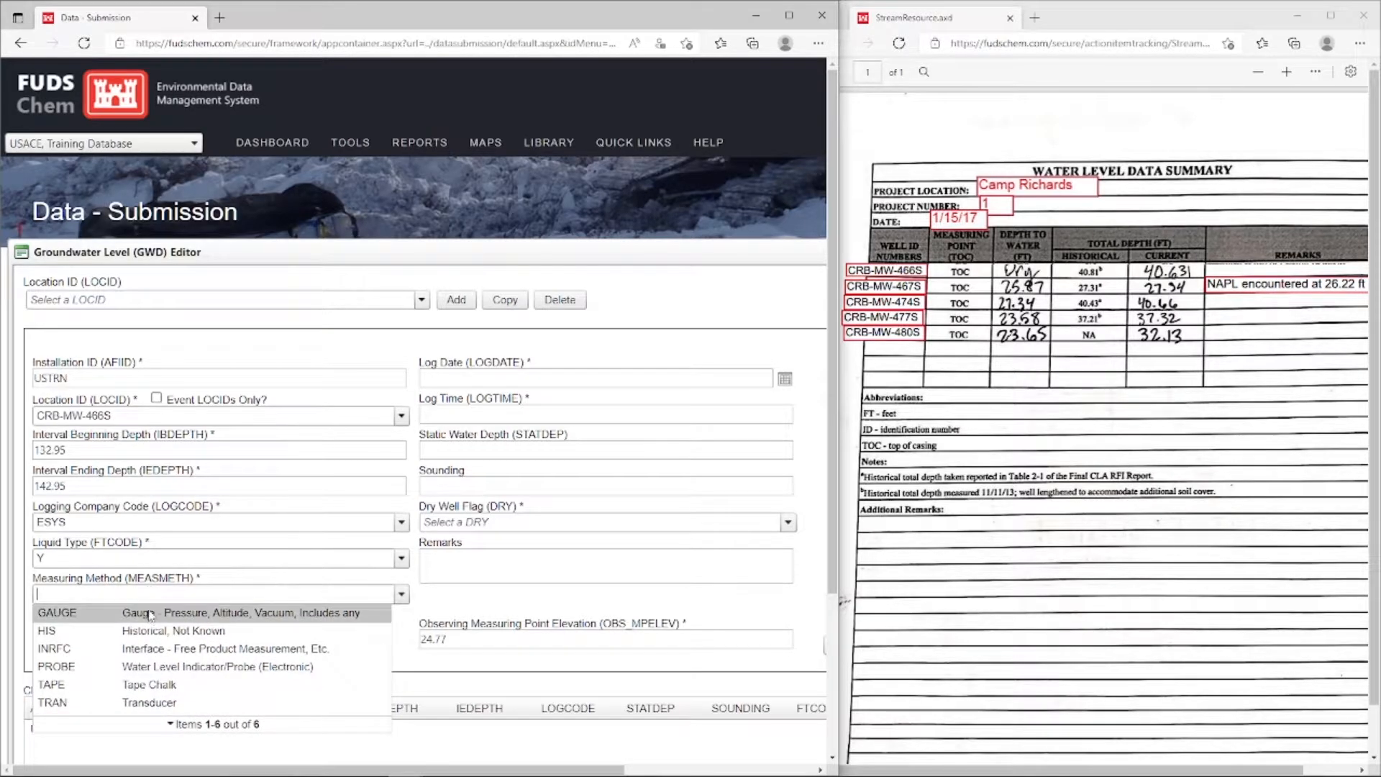
pyautogui.click(333, 668)
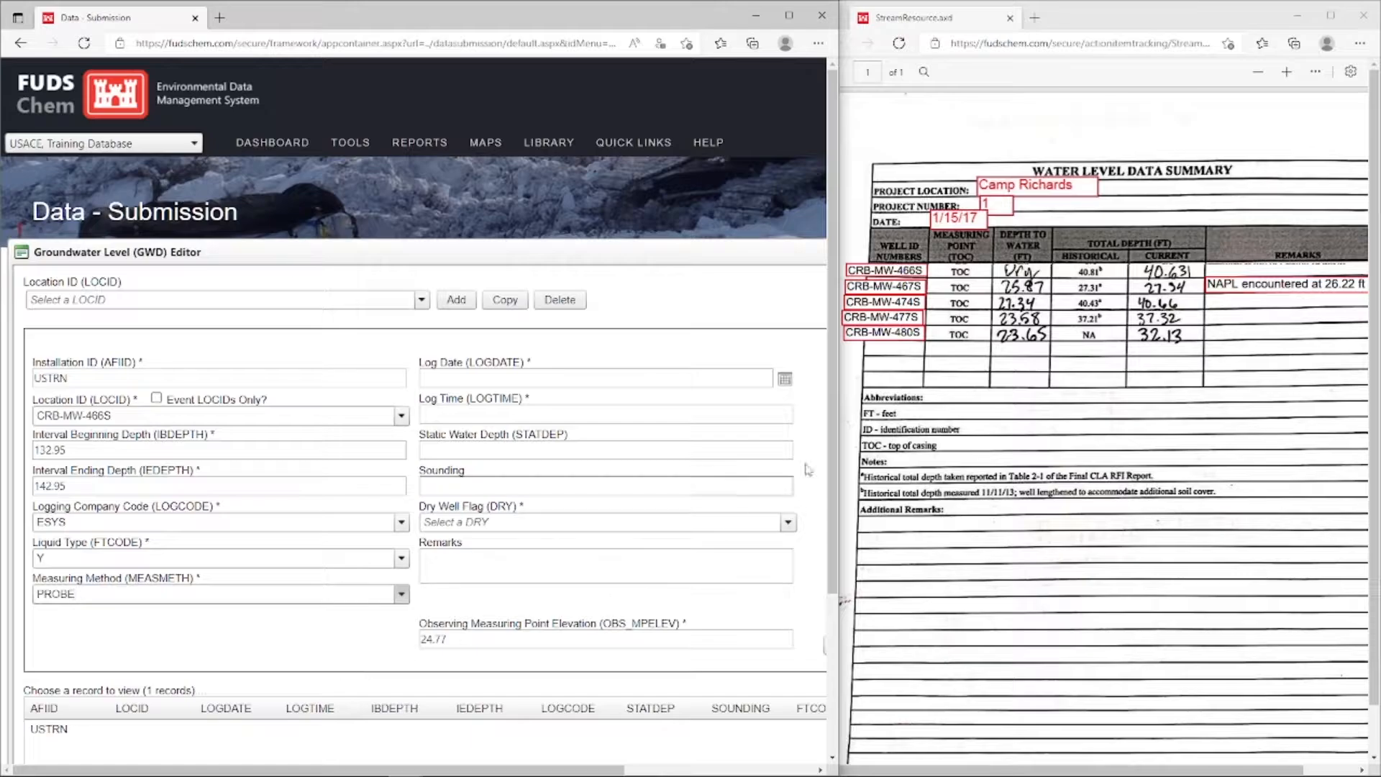
# Enter 1/15/17 as the Log Date and 0000 as the Log Time
pyautogui.click(652, 375)
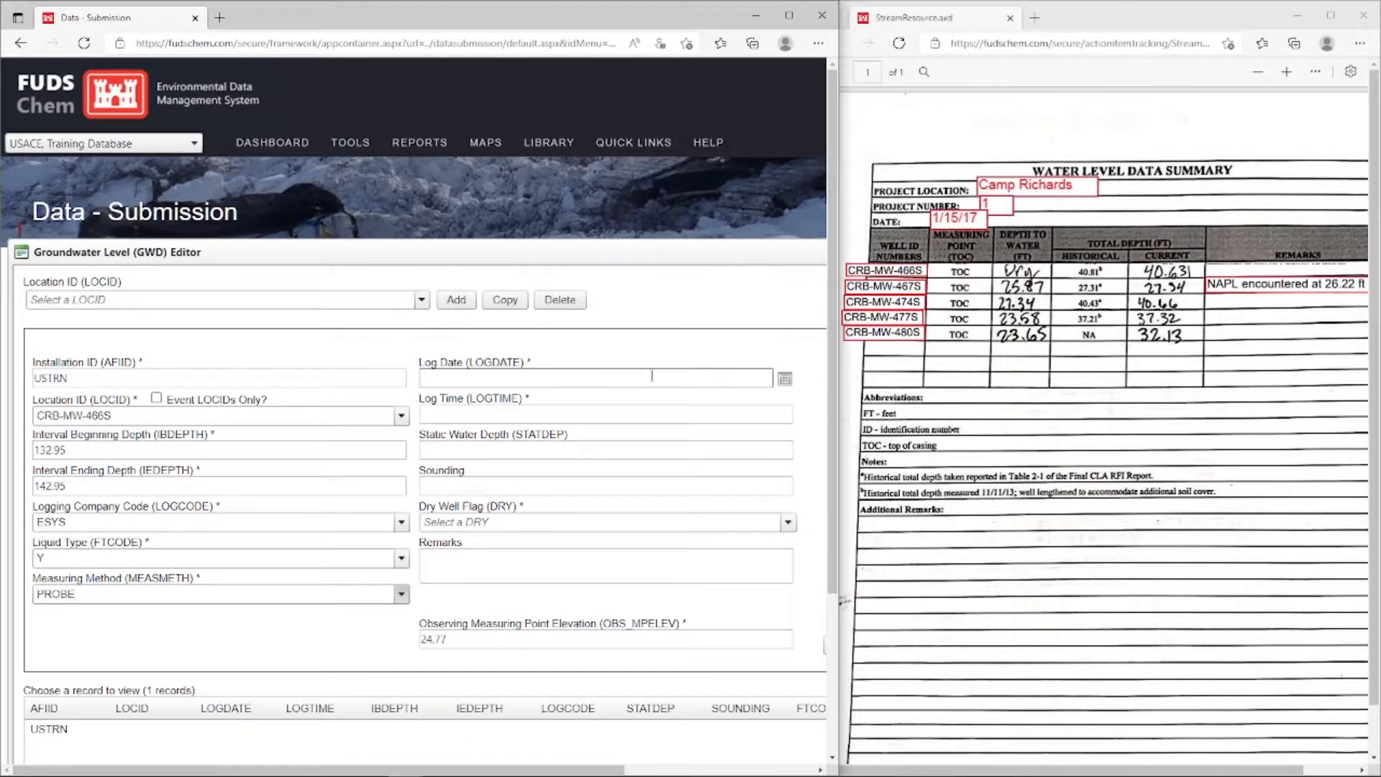
pyautogui.write('1/15/17')
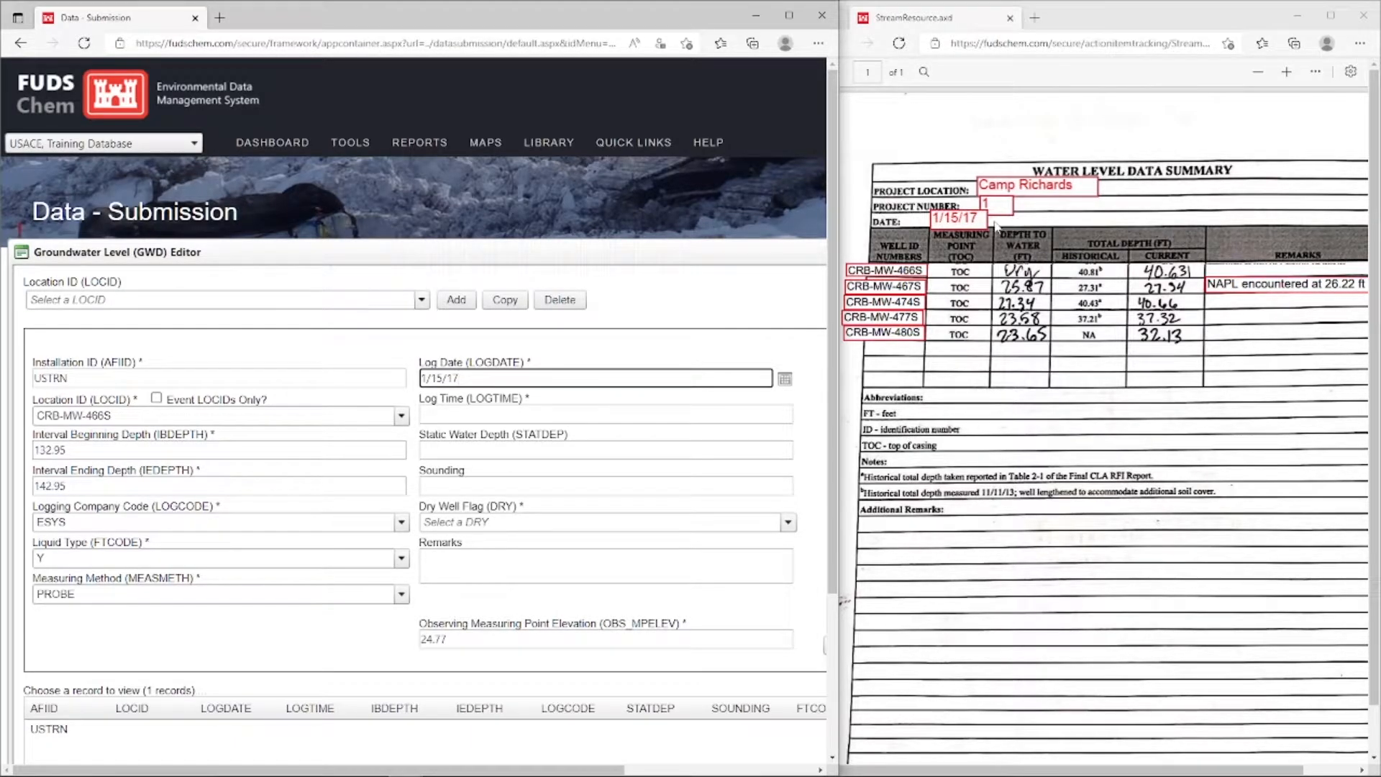
pyautogui.click(617, 415)
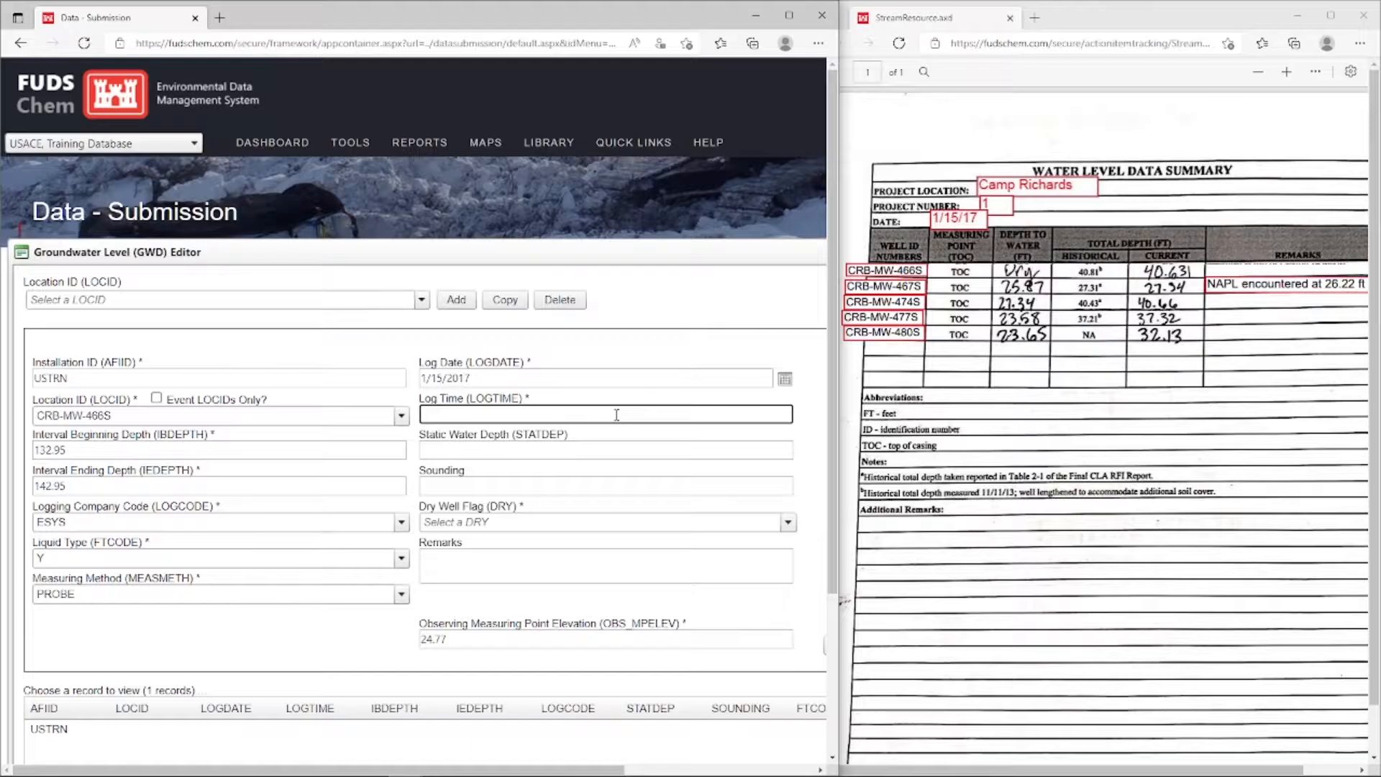
pyautogui.write('0000')
# Enter 40.631 as the Sounding and set the Dry Well Flag to Yes
pyautogui.click(537, 488)
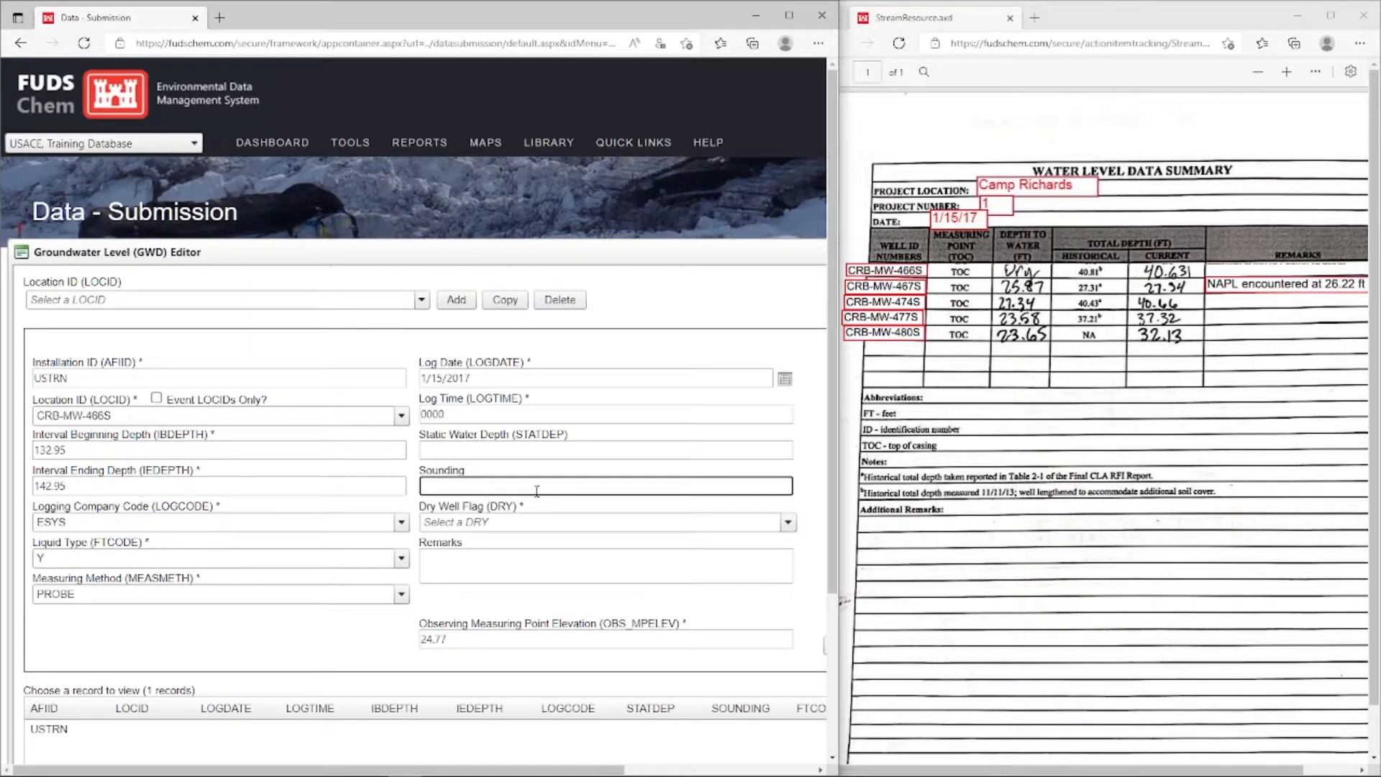
pyautogui.write('40.631')
pyautogui.click(538, 513)
pyautogui.click(526, 545)
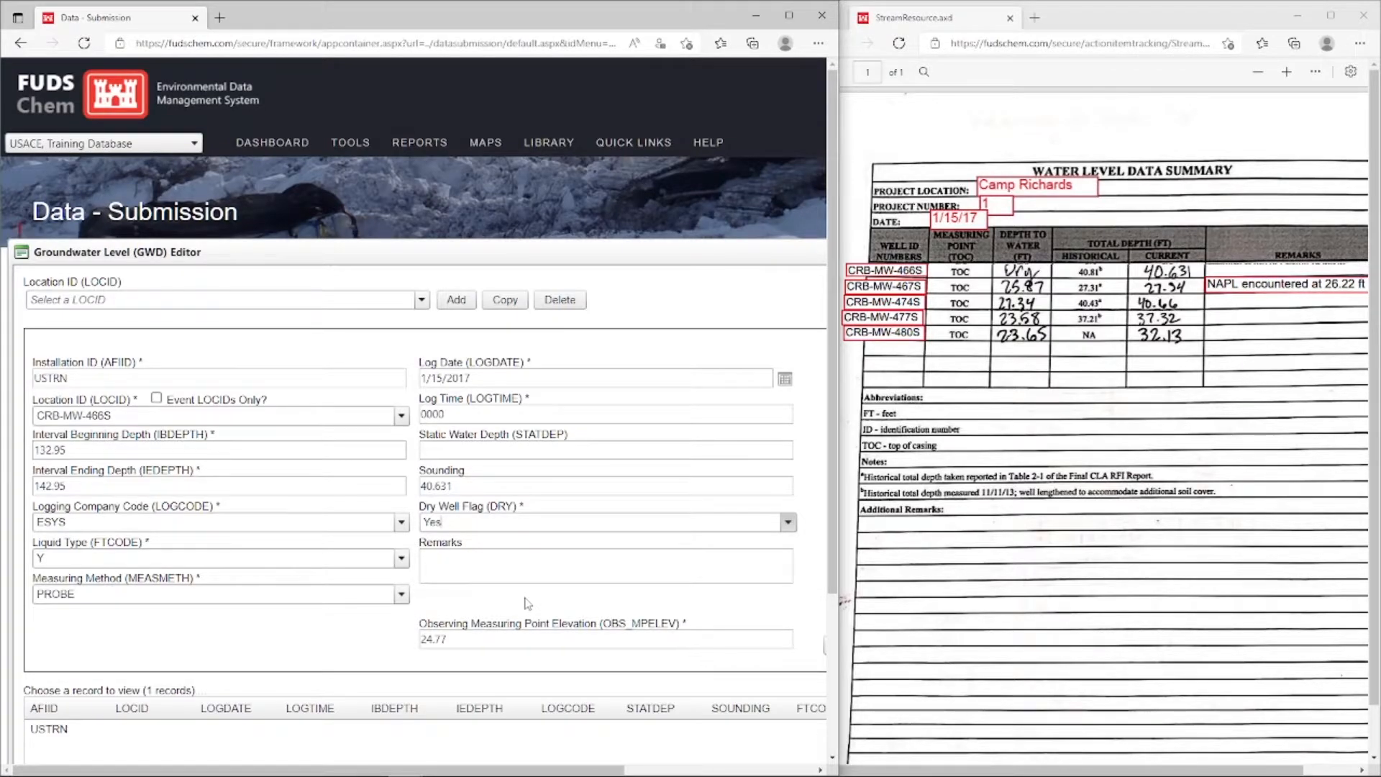
# Check the prefilled Observing Measuring Point Elevation and save the groundwater level record for CRB-MW-466S
pyautogui.doubleClick(489, 635)
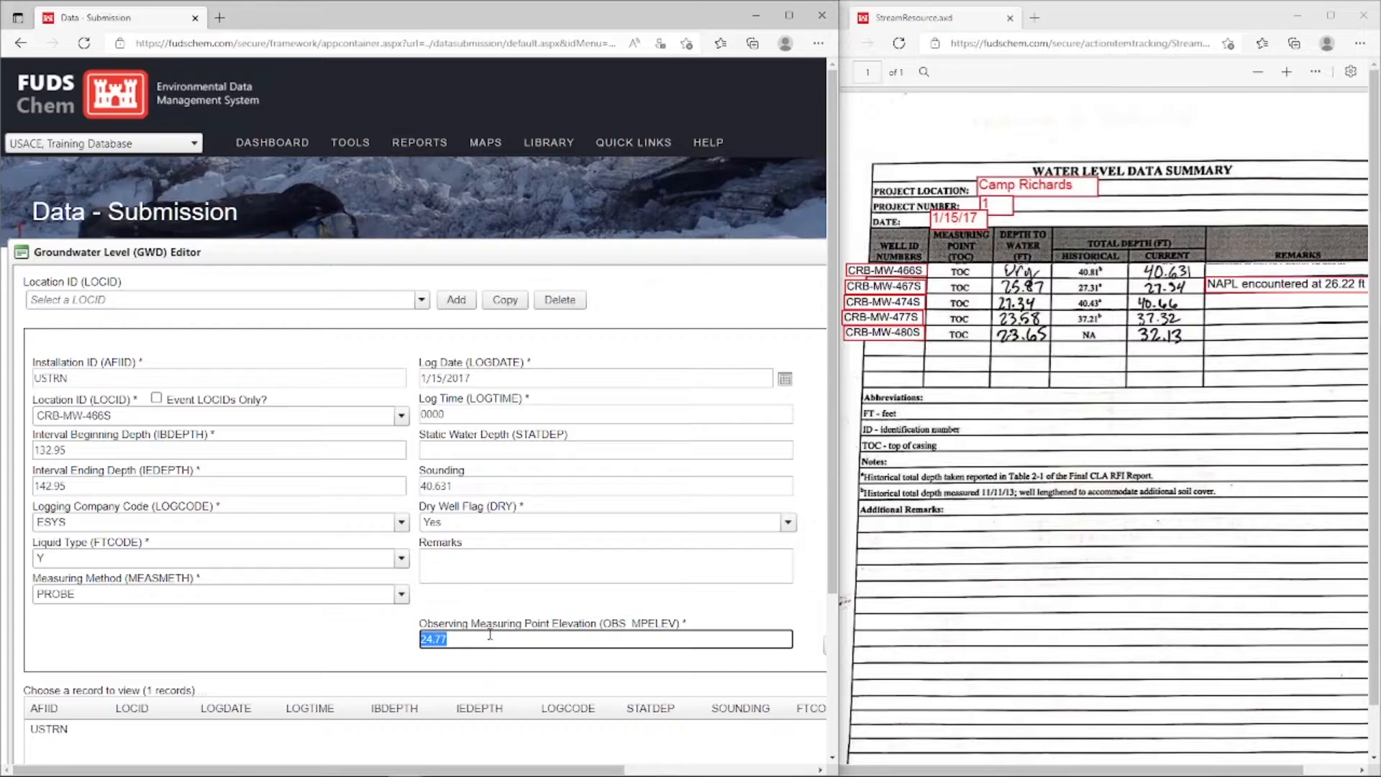
pyautogui.click(529, 594)
pyautogui.press('Right')
pyautogui.click(742, 645)
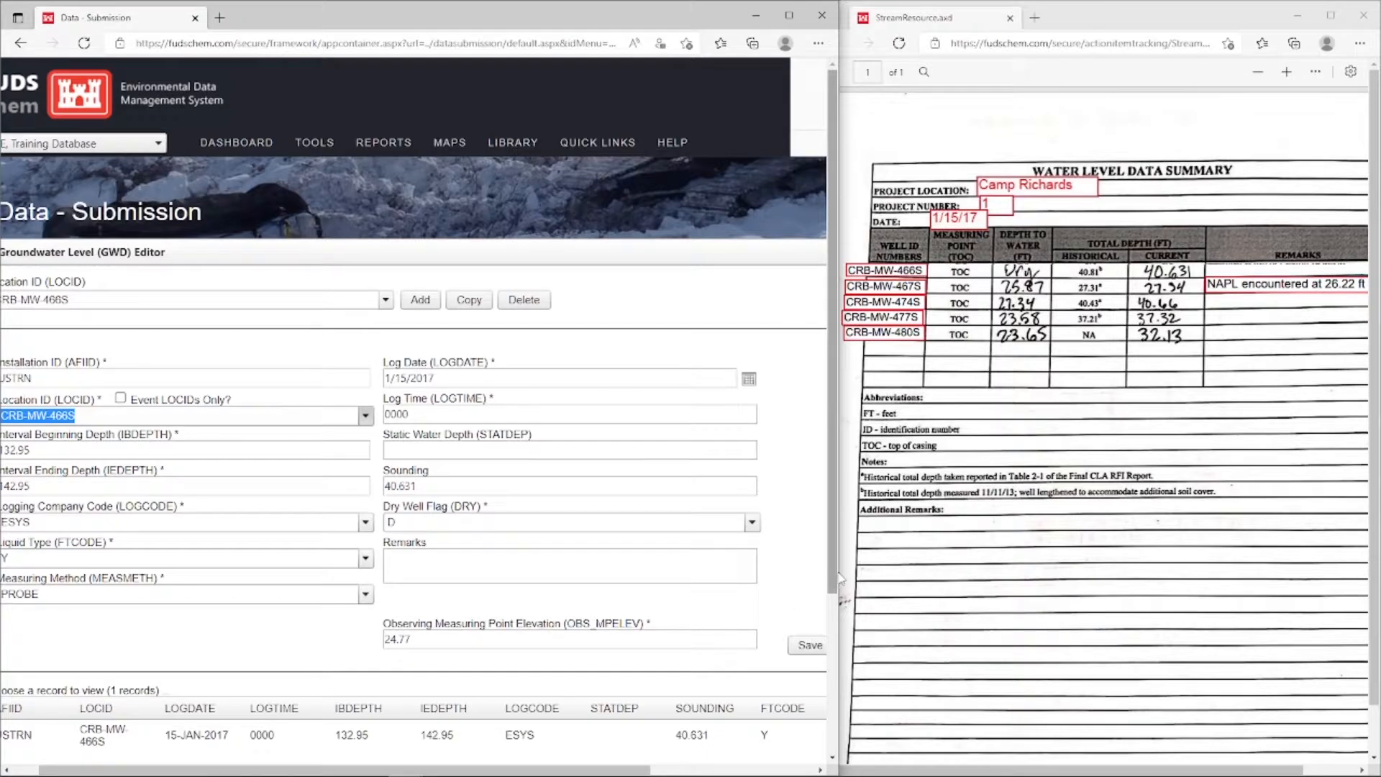
# Close the groundwater level editor and screen the file USTRN_GWD_16470.txt for errors
pyautogui.moveTo(841, 576); pyautogui.dragTo(1275, 571)
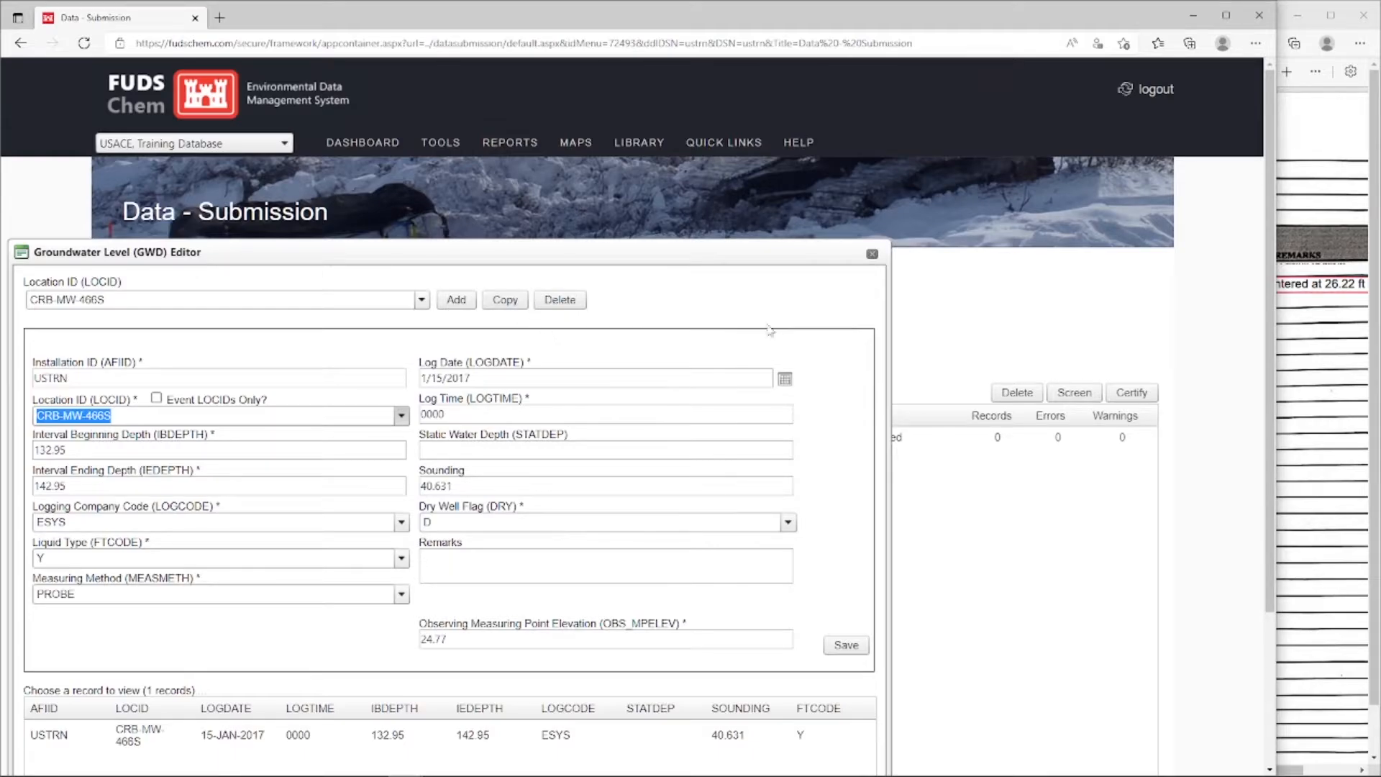
pyautogui.click(871, 254)
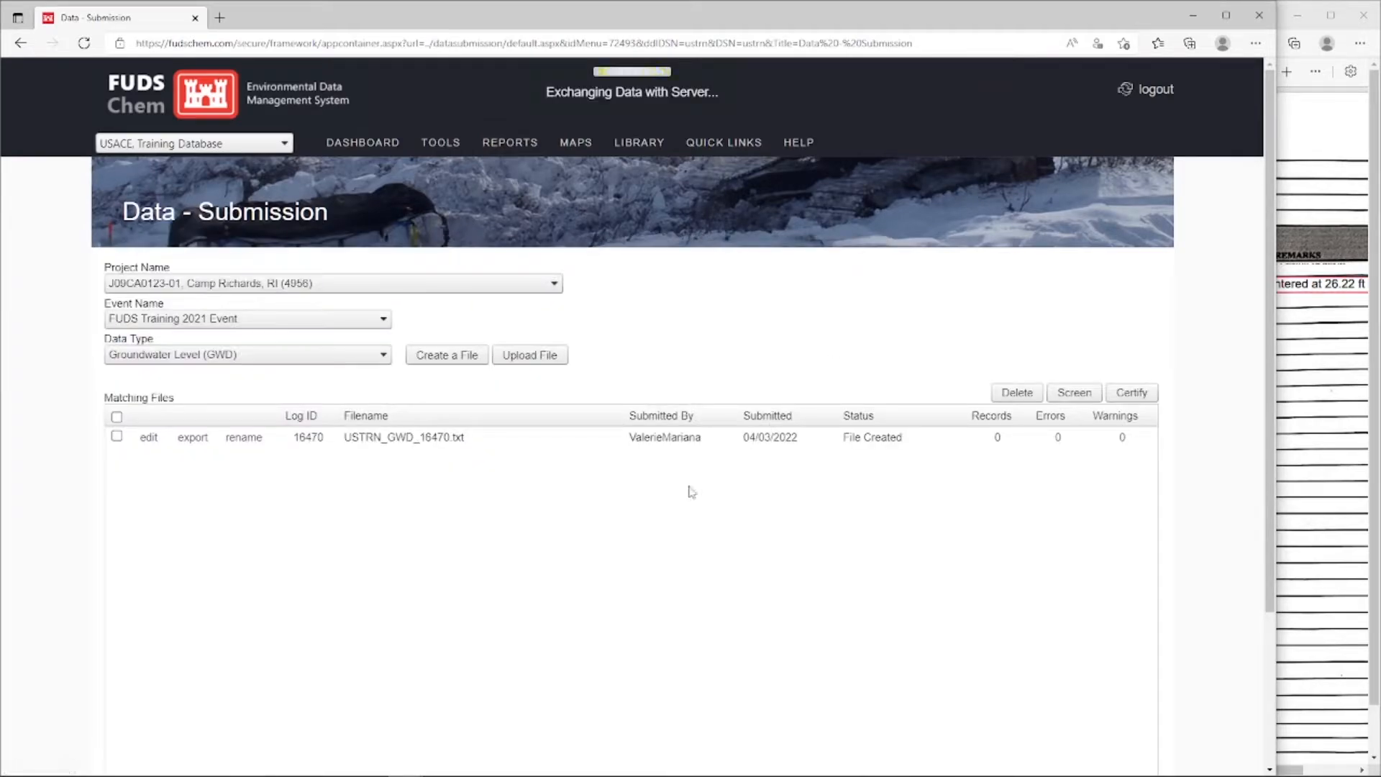
pyautogui.click(116, 438)
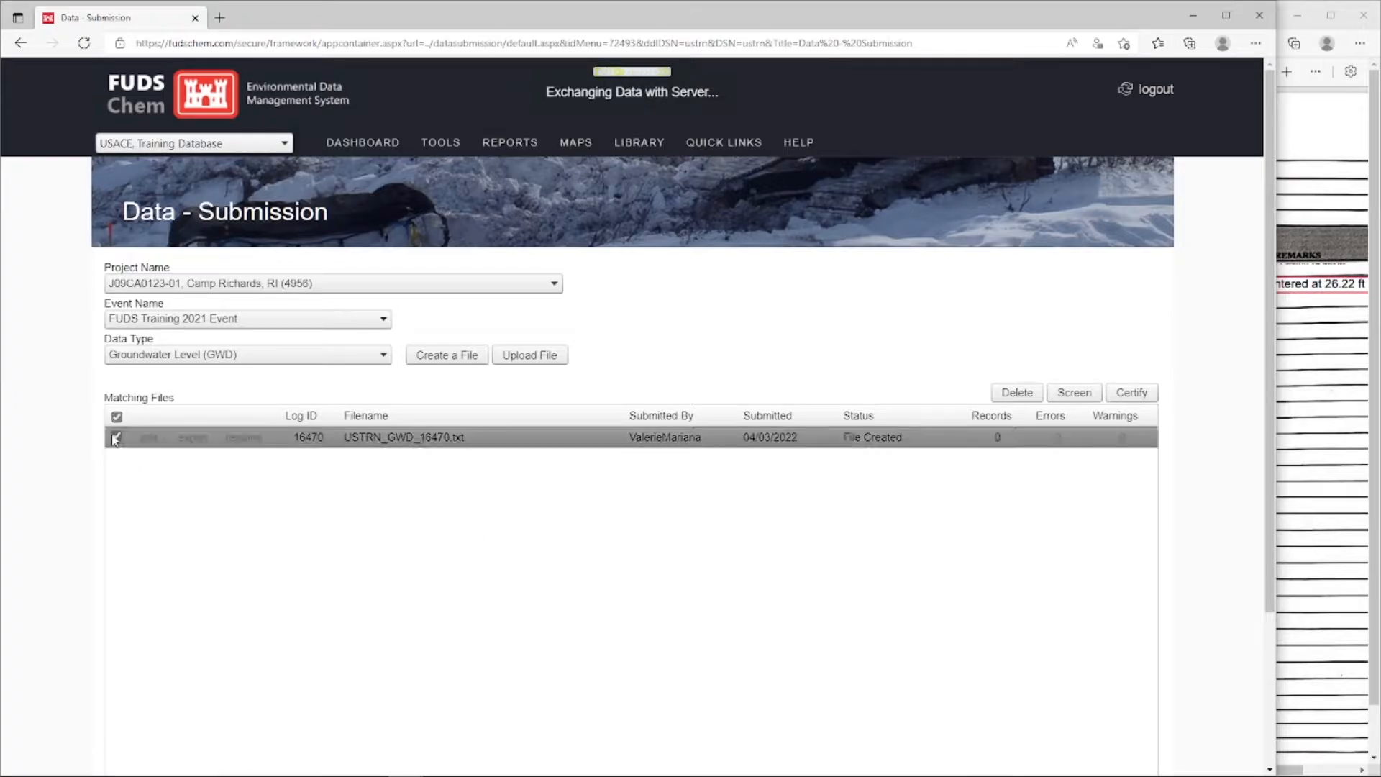
pyautogui.click(117, 437)
pyautogui.click(118, 440)
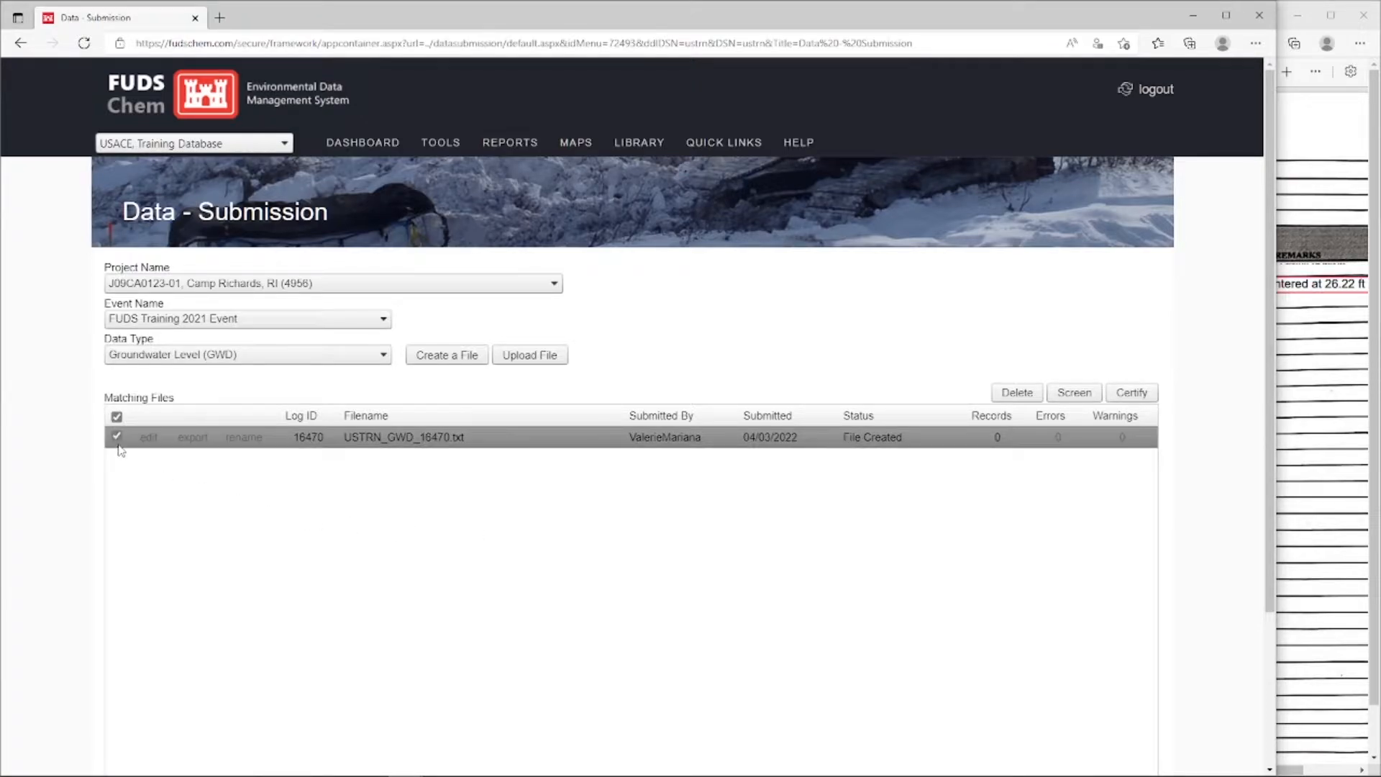
pyautogui.click(1075, 393)
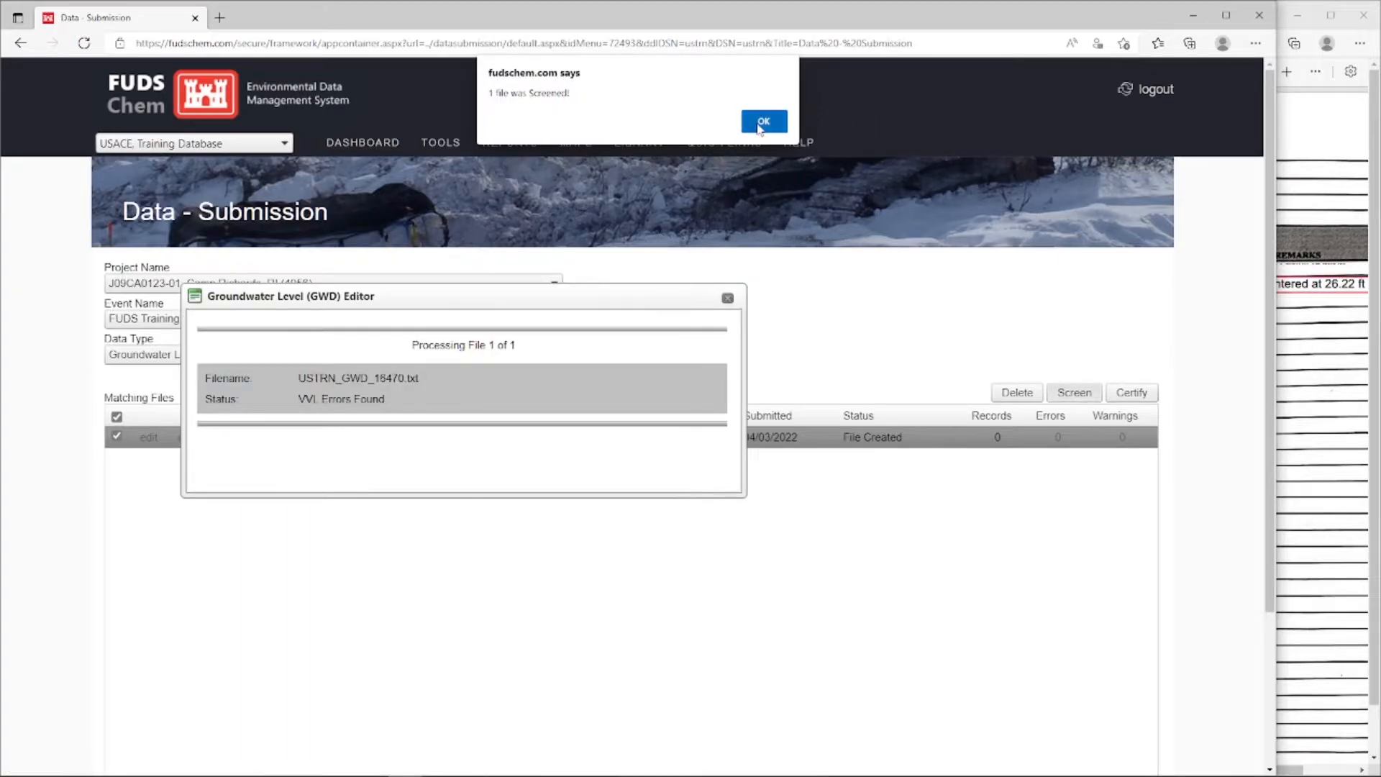
pyautogui.click(763, 122)
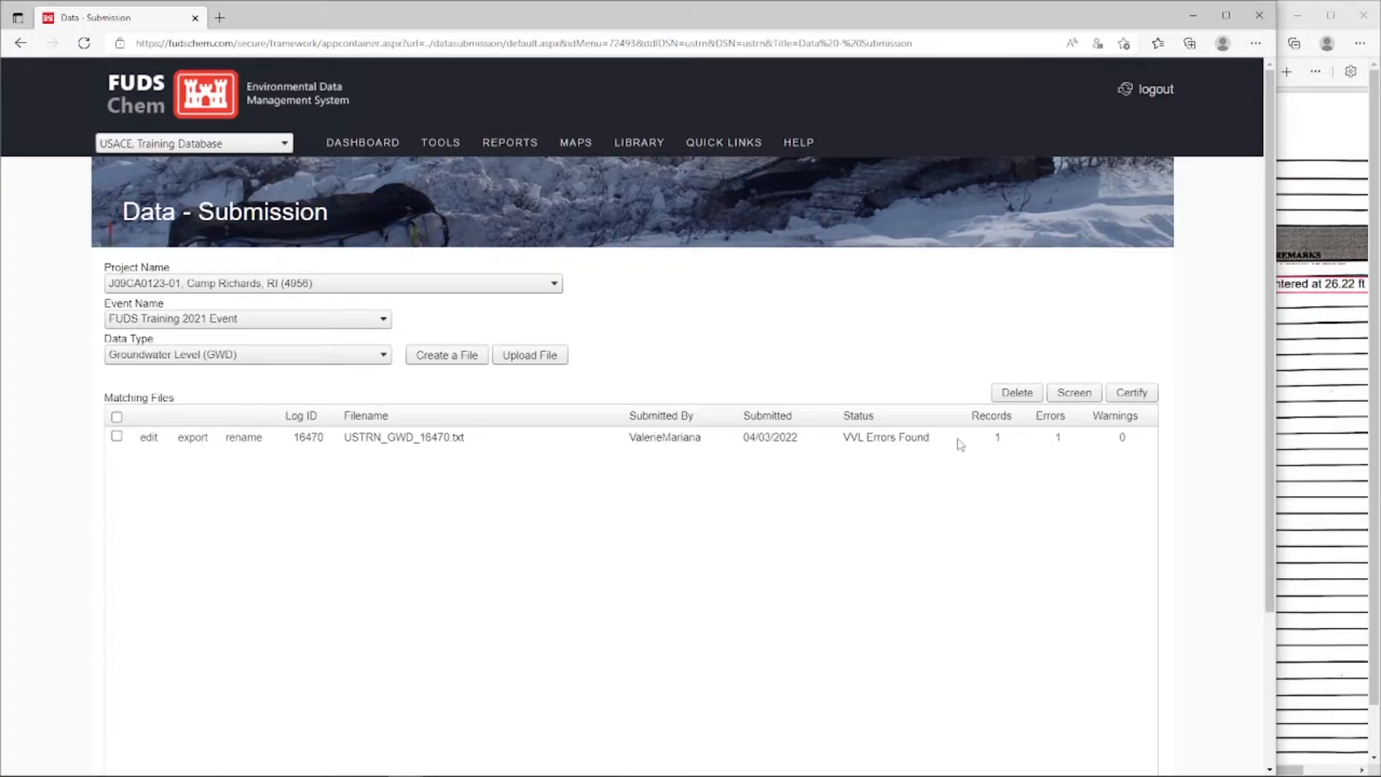
# Open the error report for USTRN_GWD_16470.txt and enlarge it to 150% to read the error details
pyautogui.click(1060, 439)
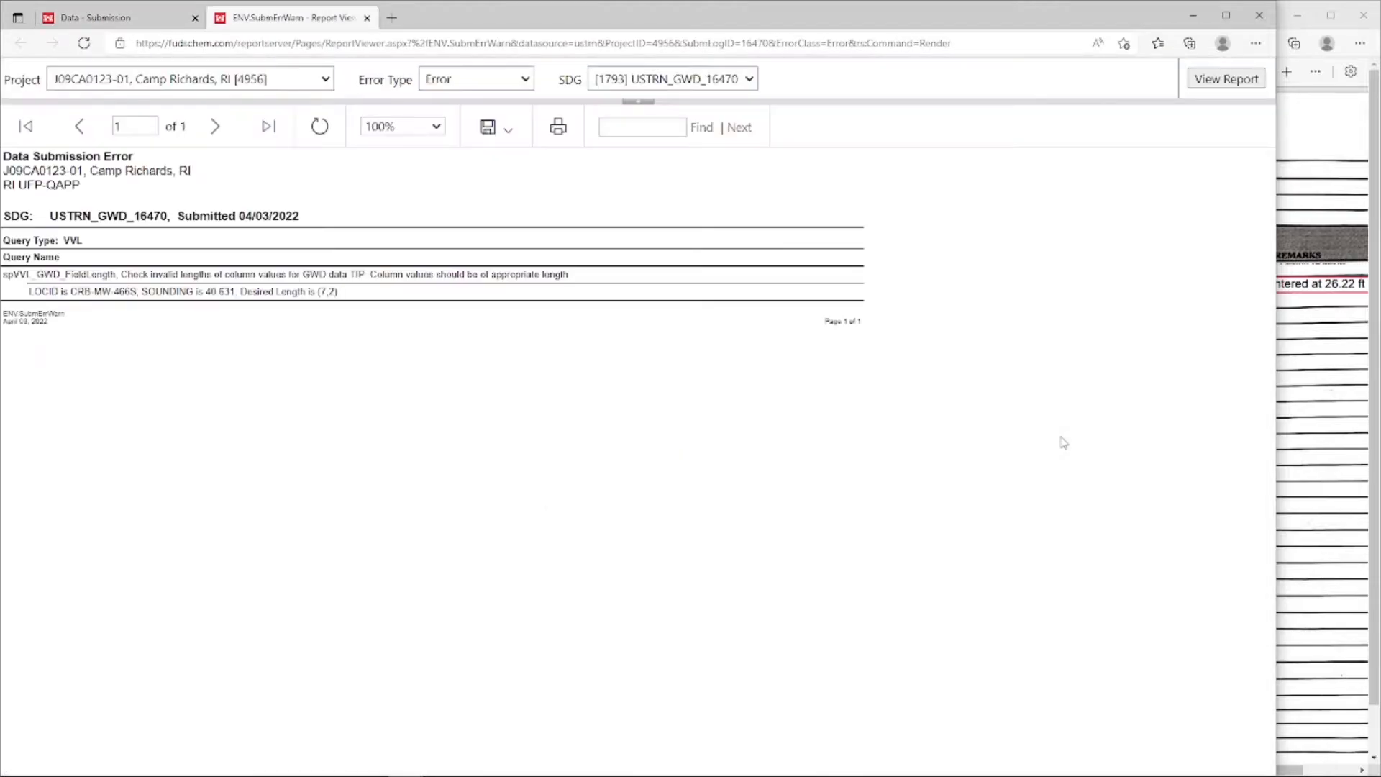
pyautogui.click(392, 128)
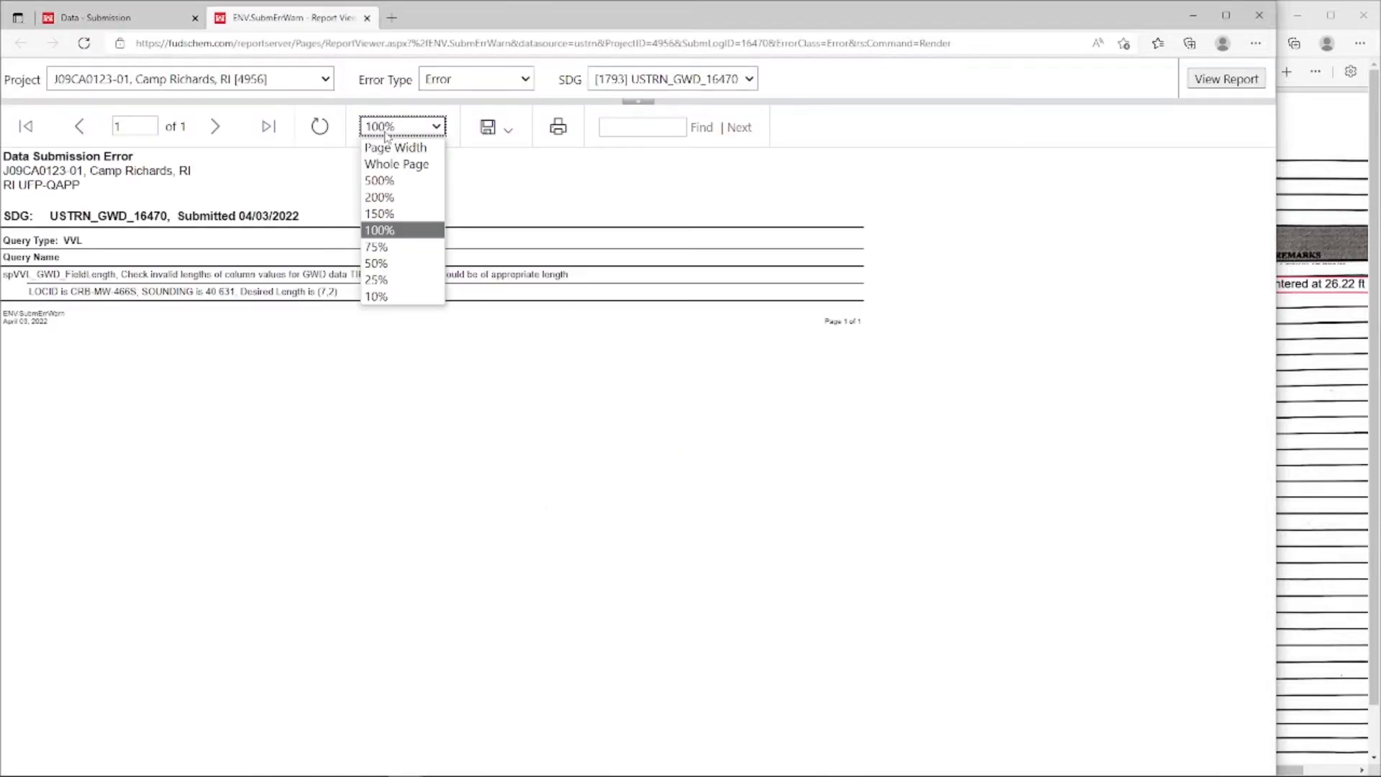
pyautogui.click(398, 214)
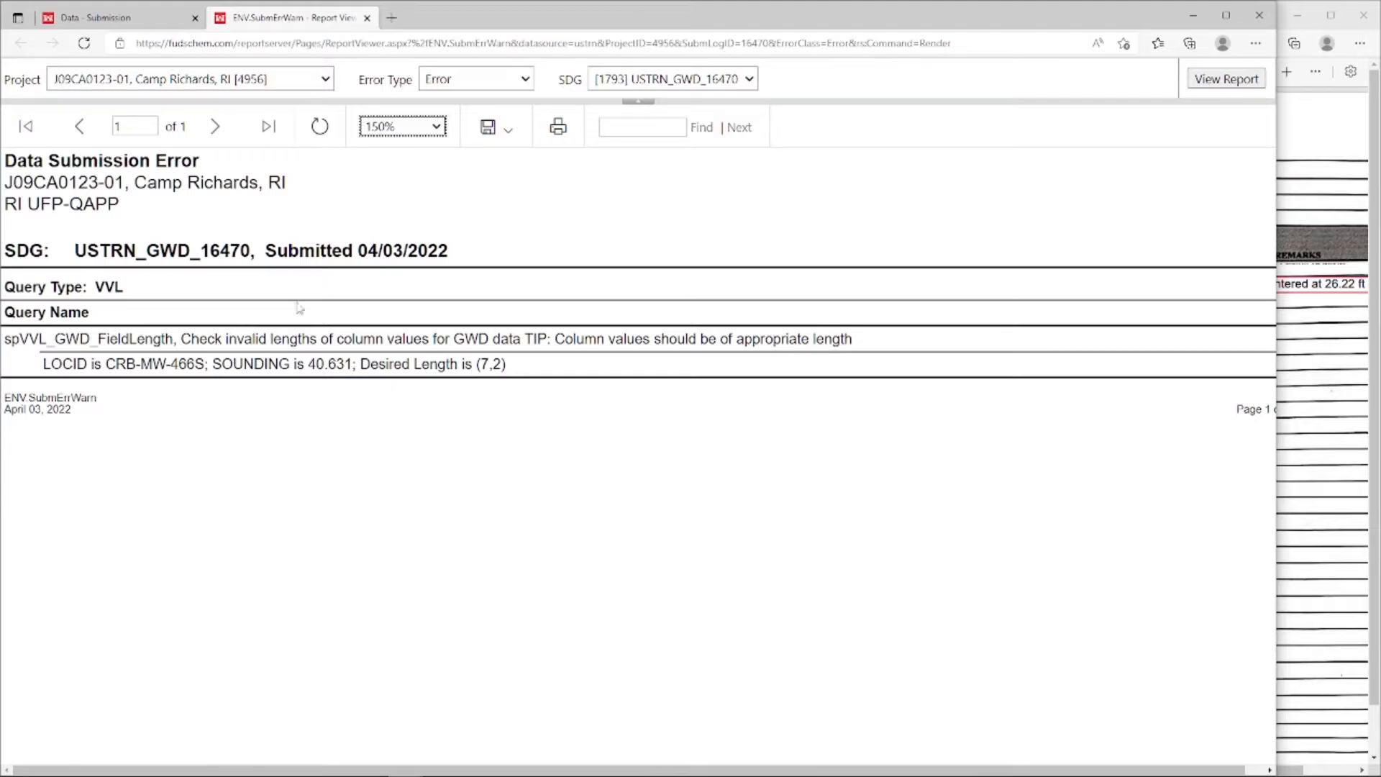
# Reopen USTRN_GWD_16470.txt for editing, correct the CRB-MW-466S Sounding to 40.63 and save the record
pyautogui.click(155, 18)
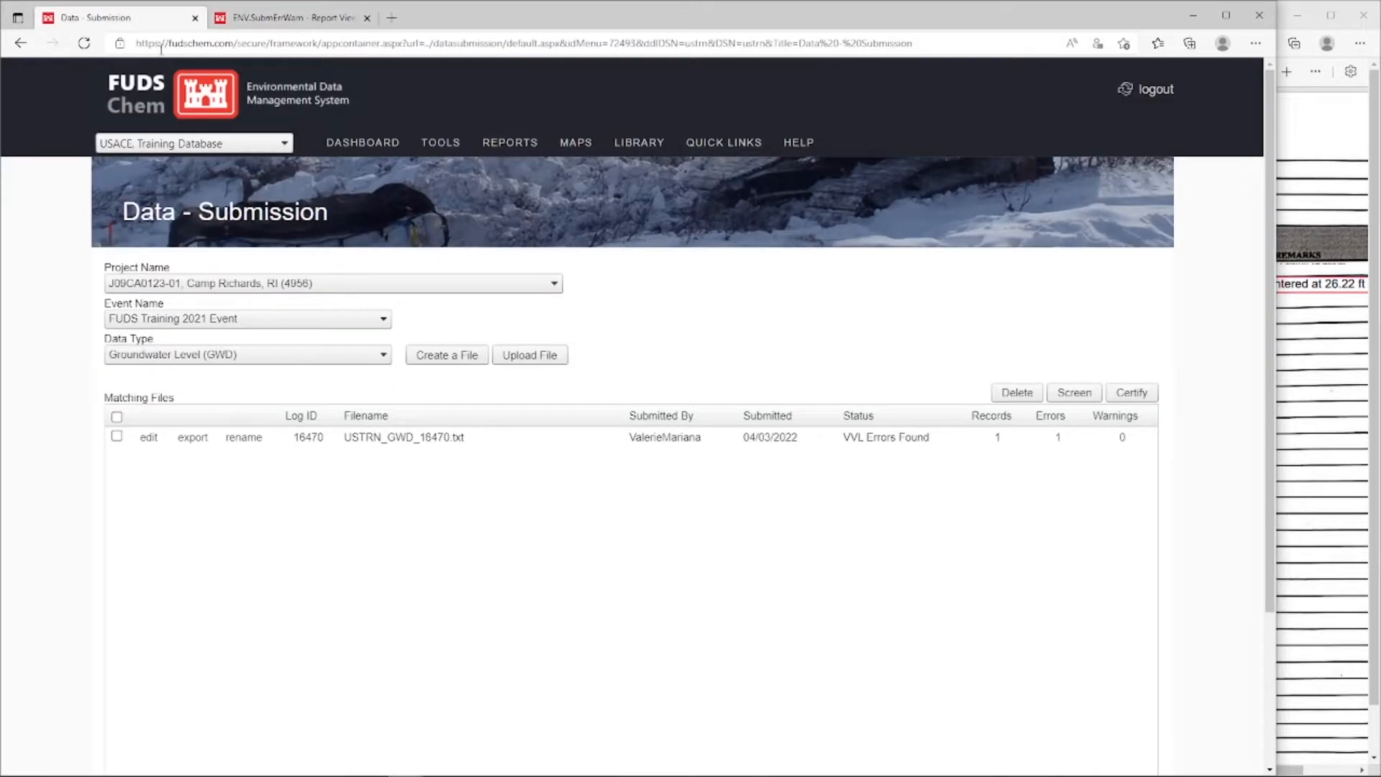
pyautogui.click(147, 437)
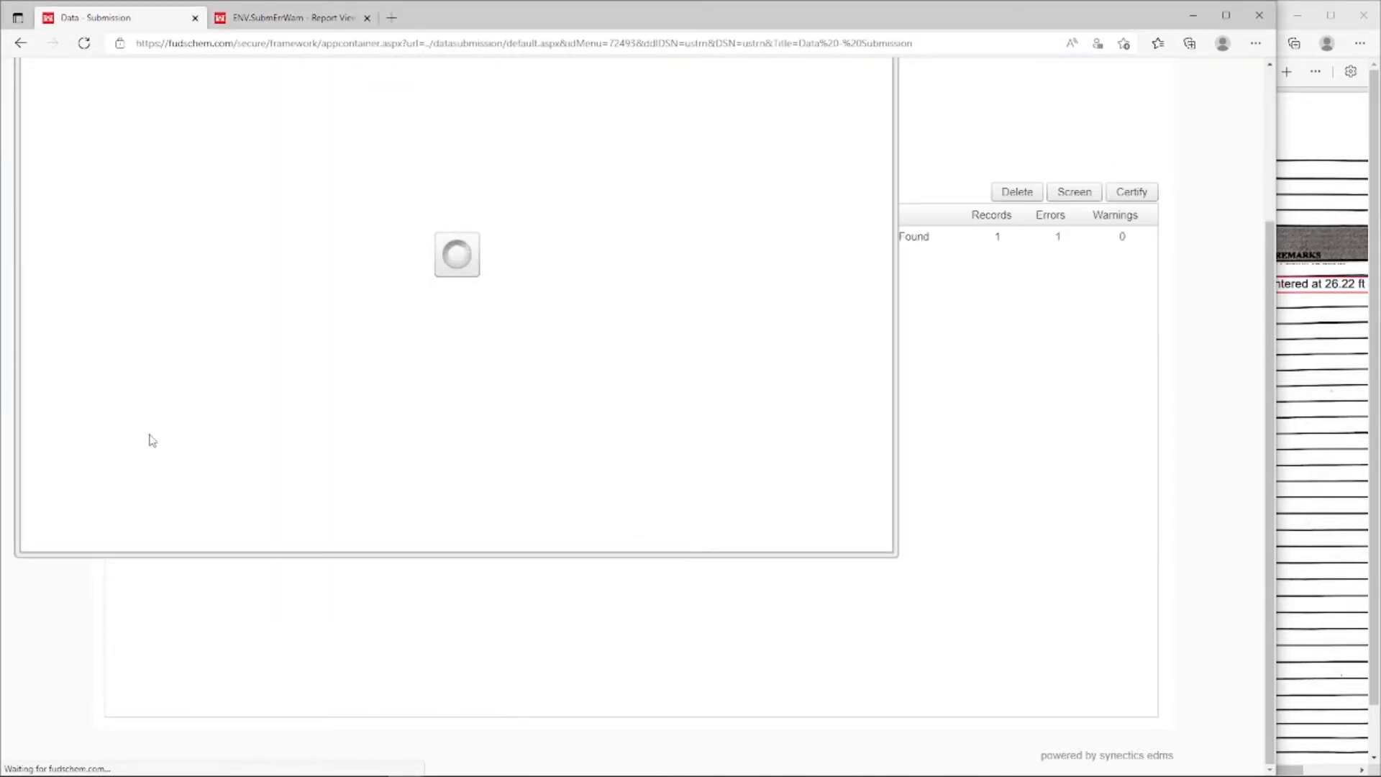
pyautogui.doubleClick(442, 377)
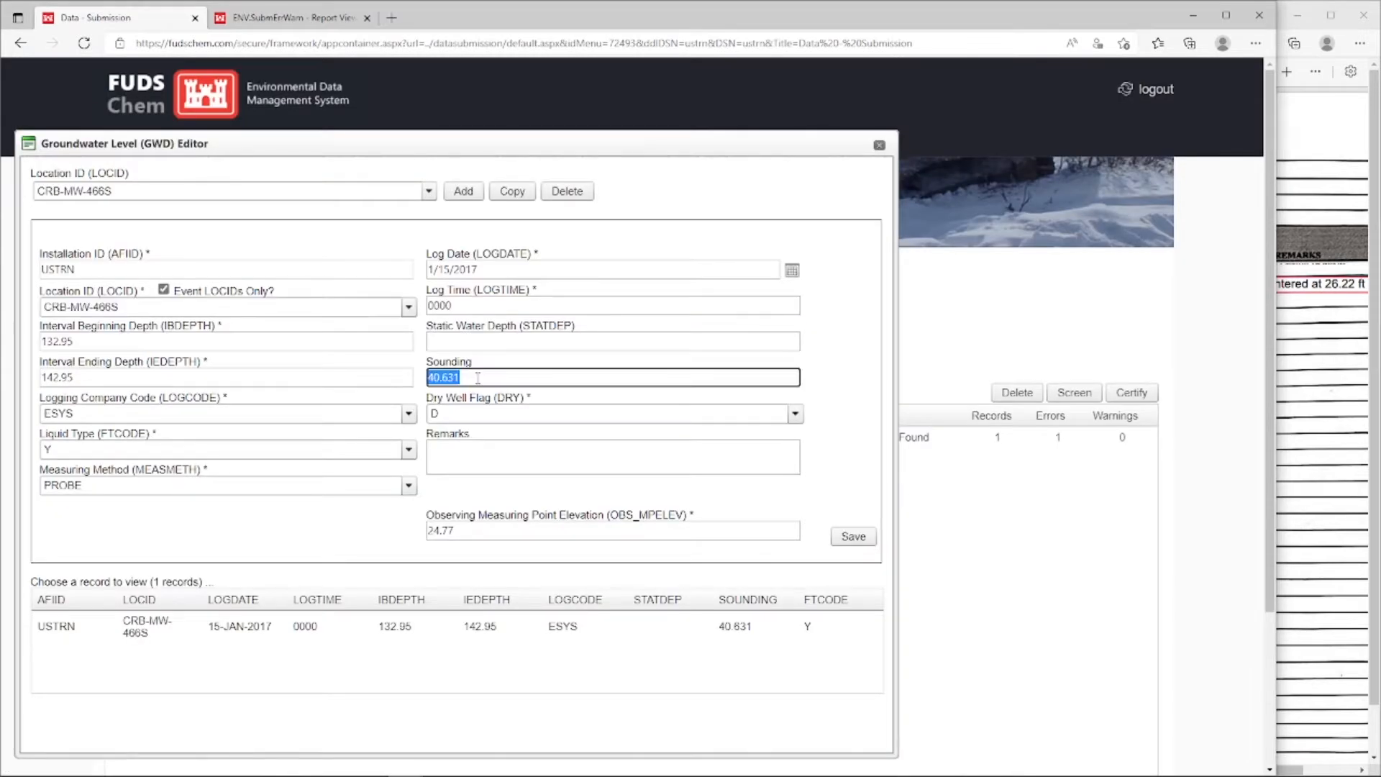
pyautogui.click(480, 377)
pyautogui.press('BackSpace')
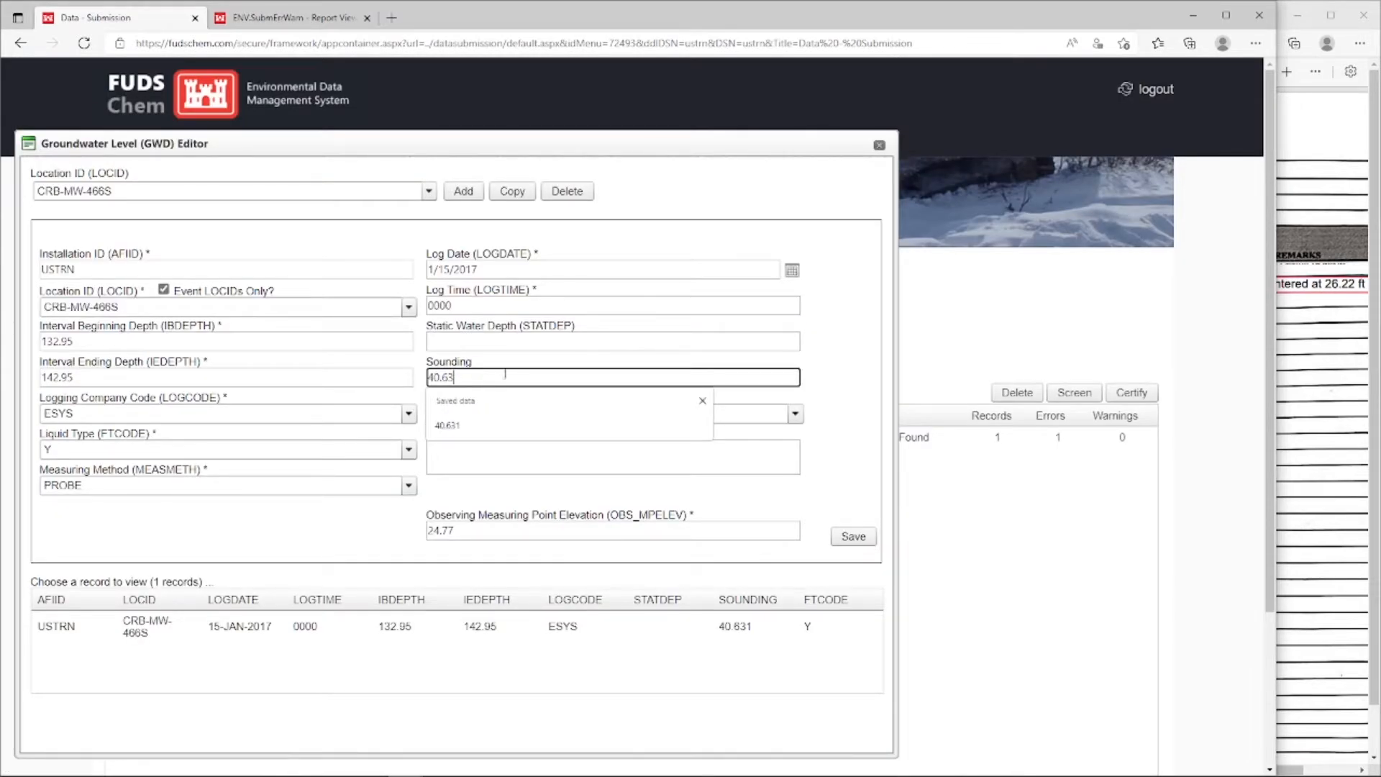
pyautogui.click(844, 364)
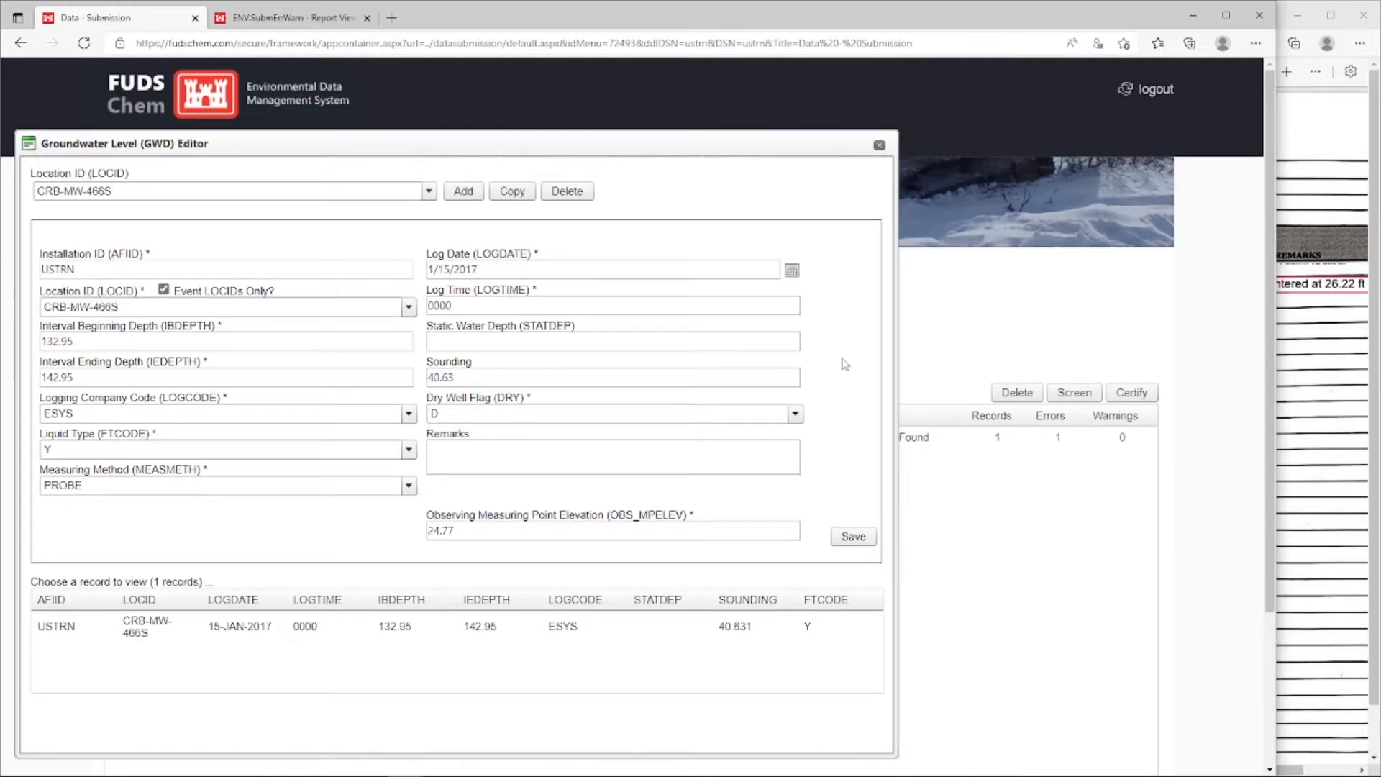
pyautogui.click(842, 545)
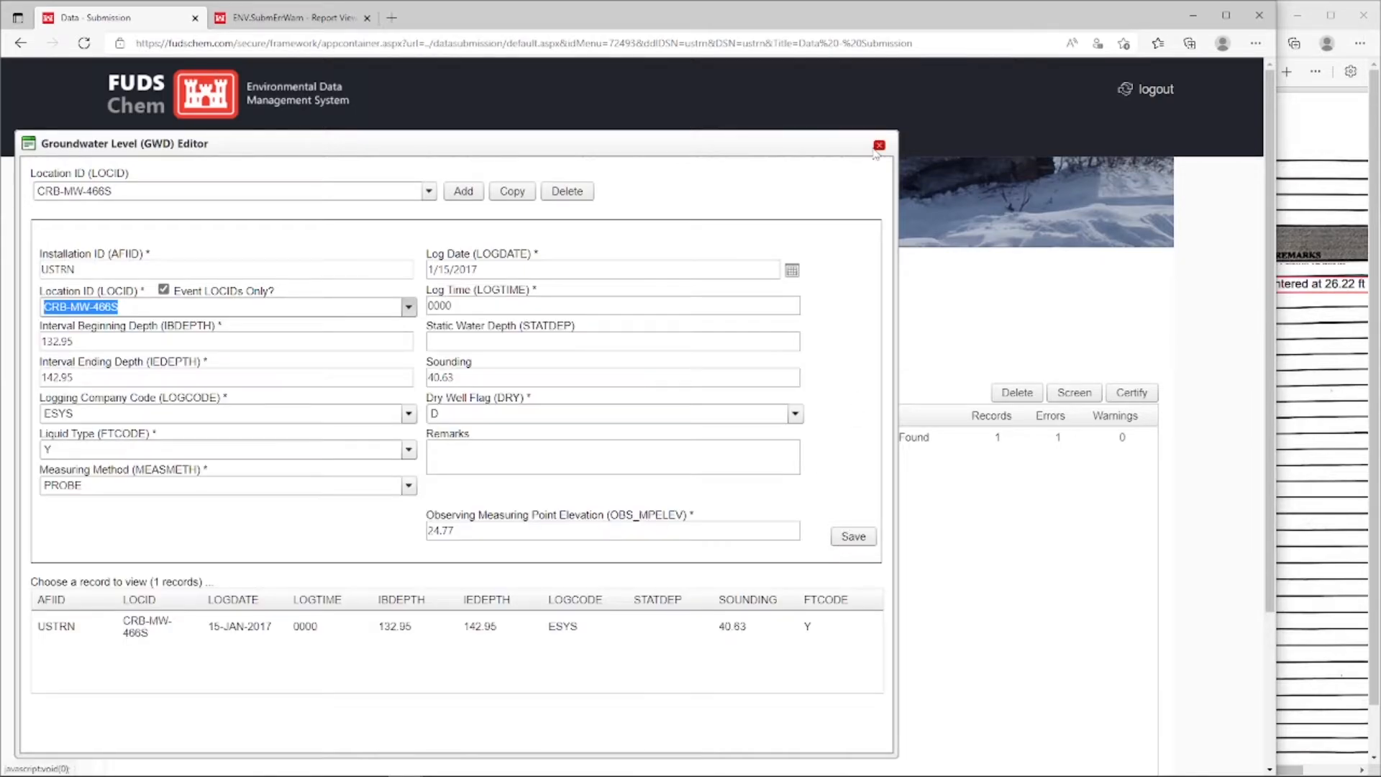
# Close the groundwater level editor and screen USTRN_GWD_16470.txt again
pyautogui.click(878, 146)
pyautogui.click(819, 437)
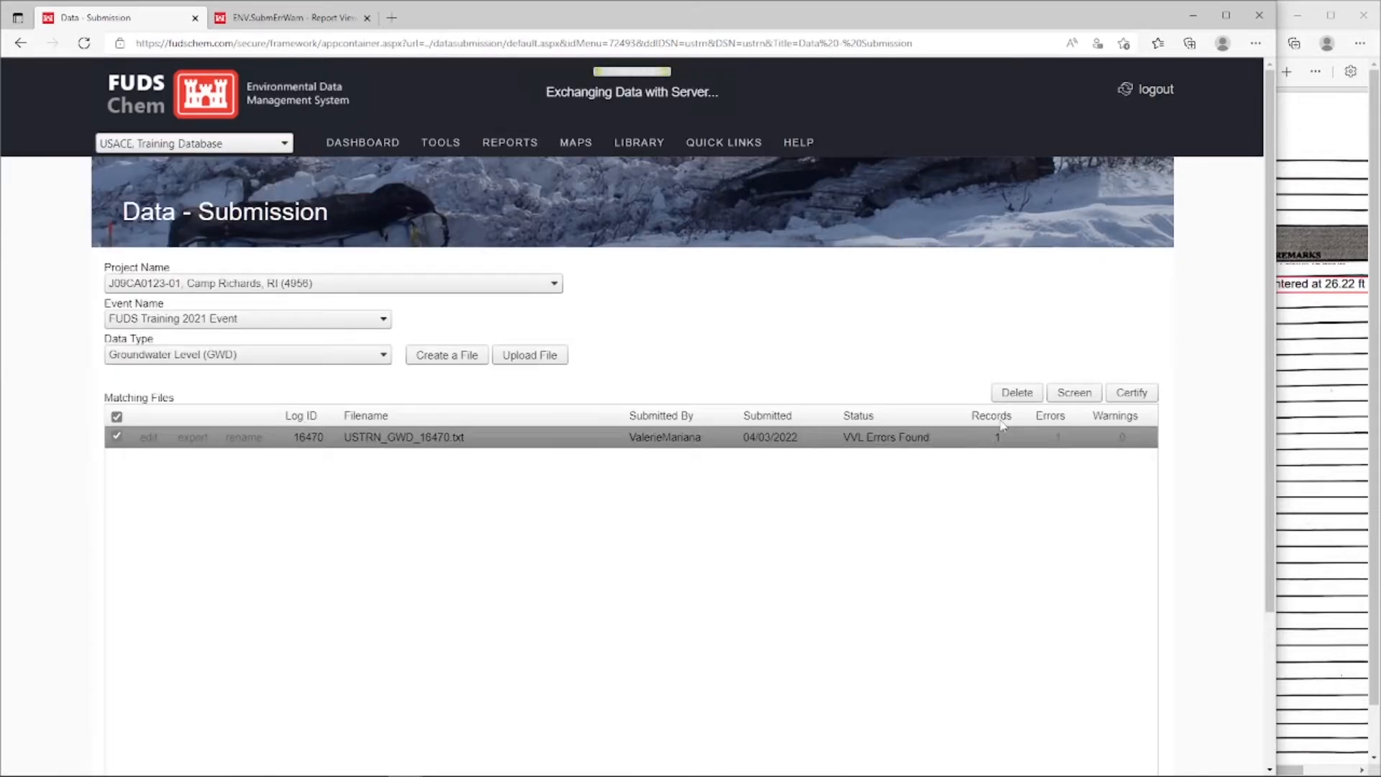
pyautogui.click(1056, 397)
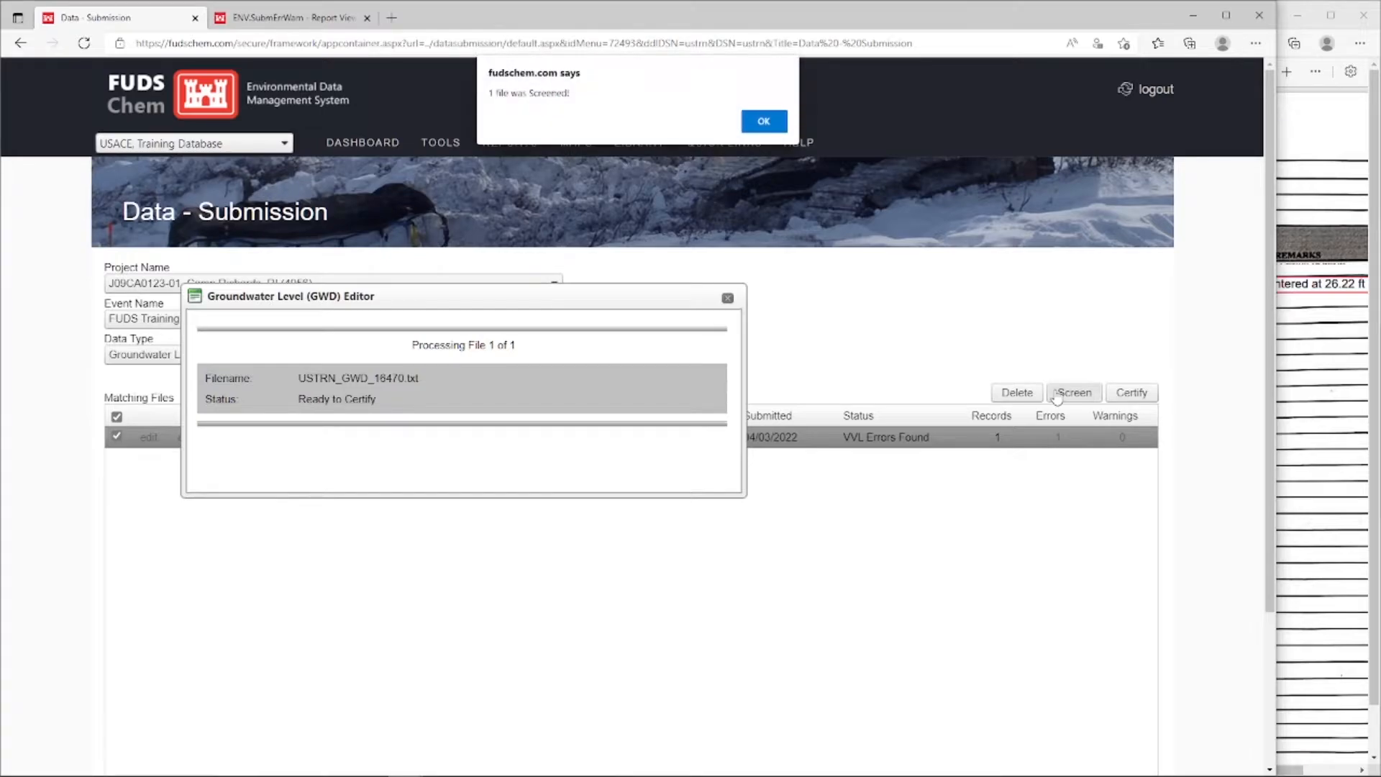
pyautogui.click(762, 120)
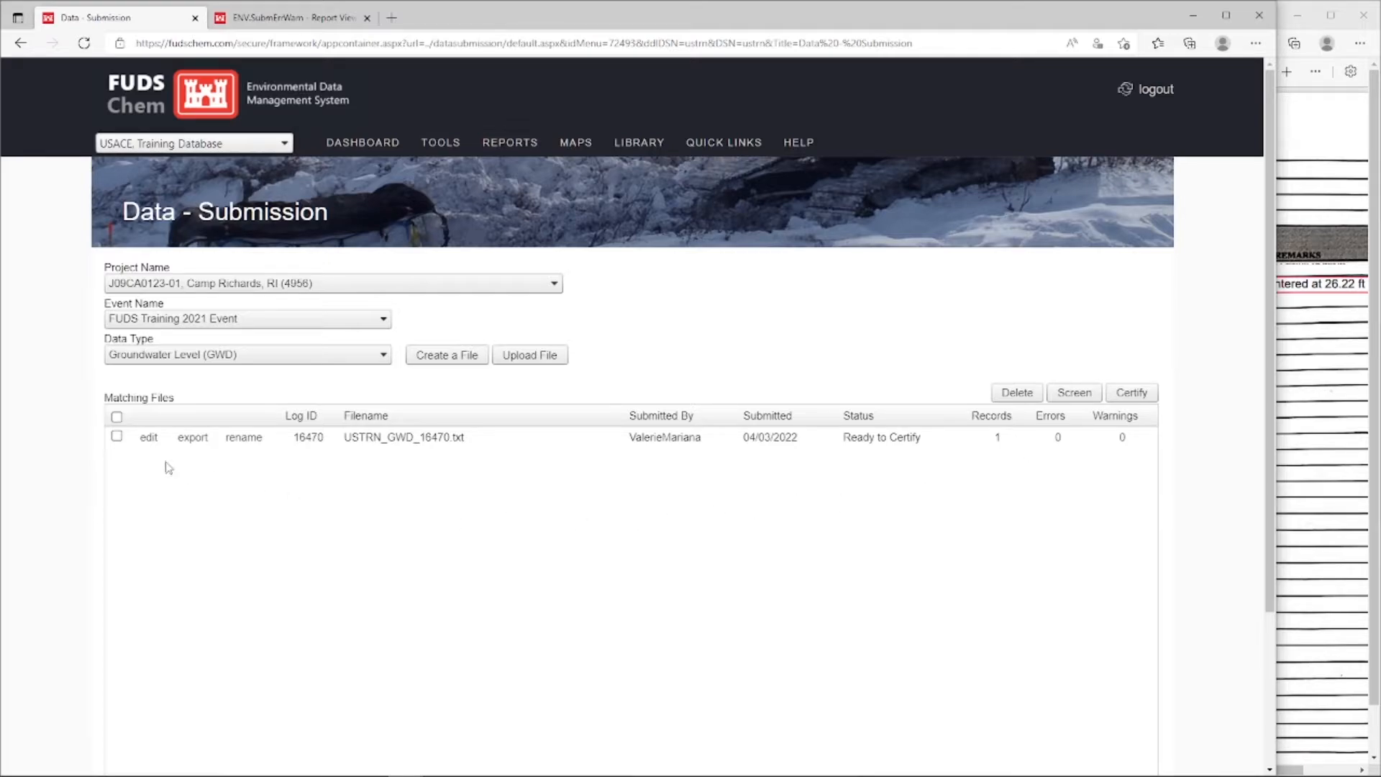
# Reopen USTRN_GWD_16470.txt for editing beside the field sheet and duplicate the CRB-MW-466S record
pyautogui.click(146, 438)
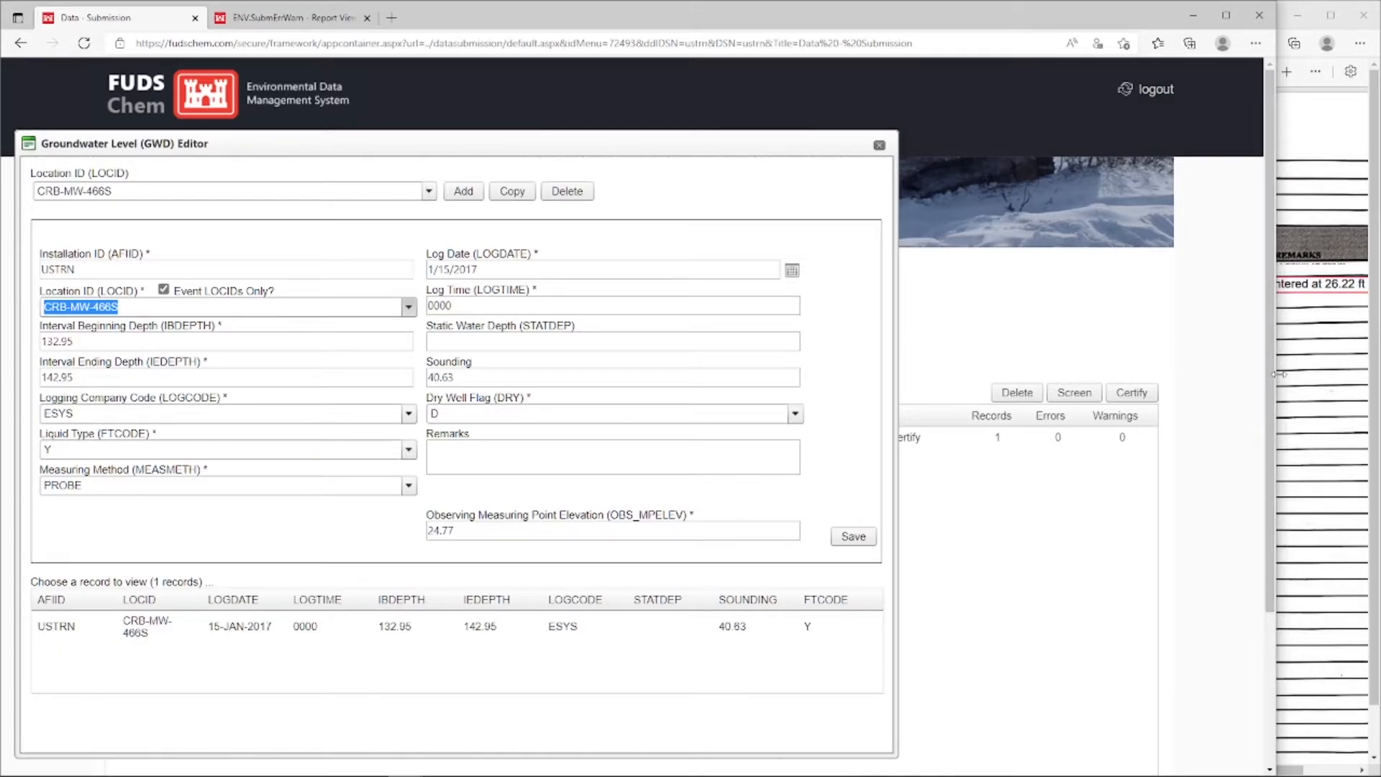
pyautogui.moveTo(1273, 373); pyautogui.dragTo(843, 384)
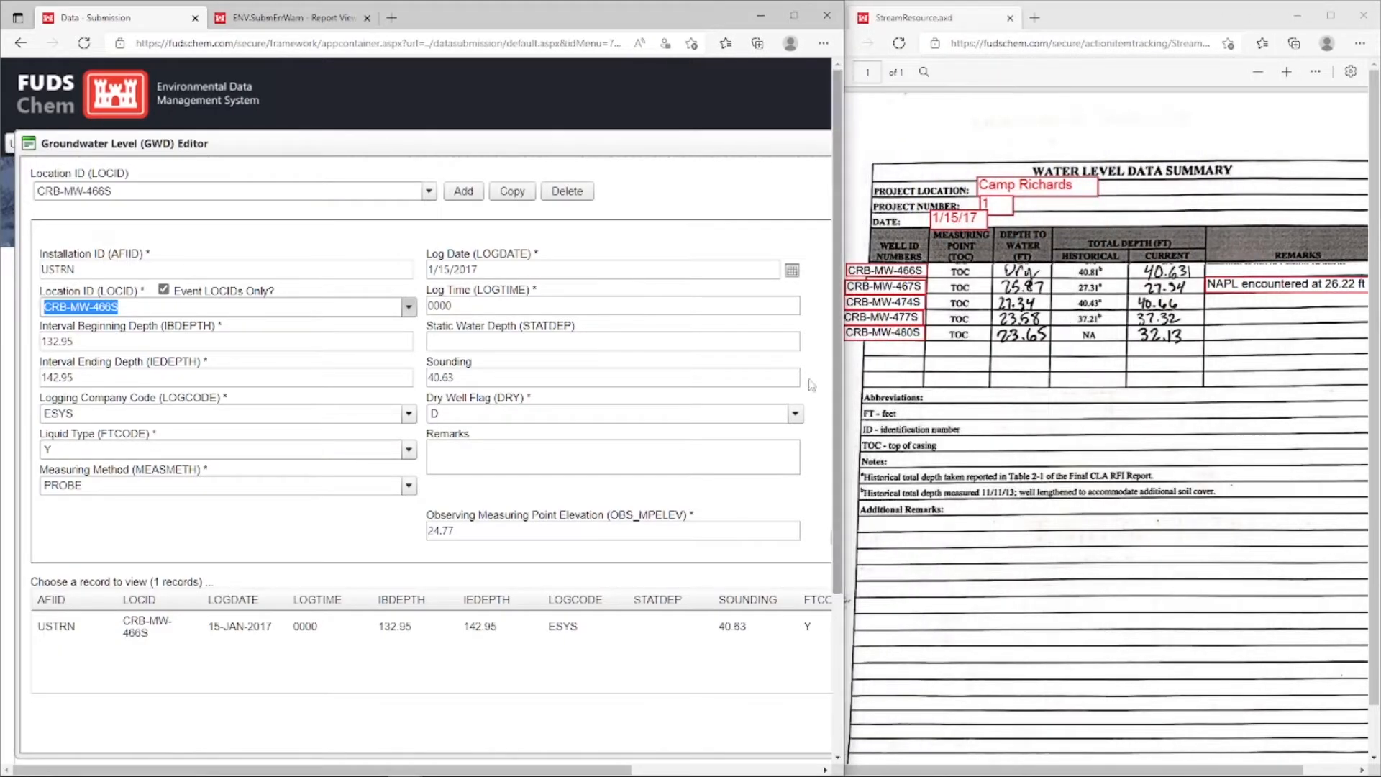
pyautogui.click(503, 192)
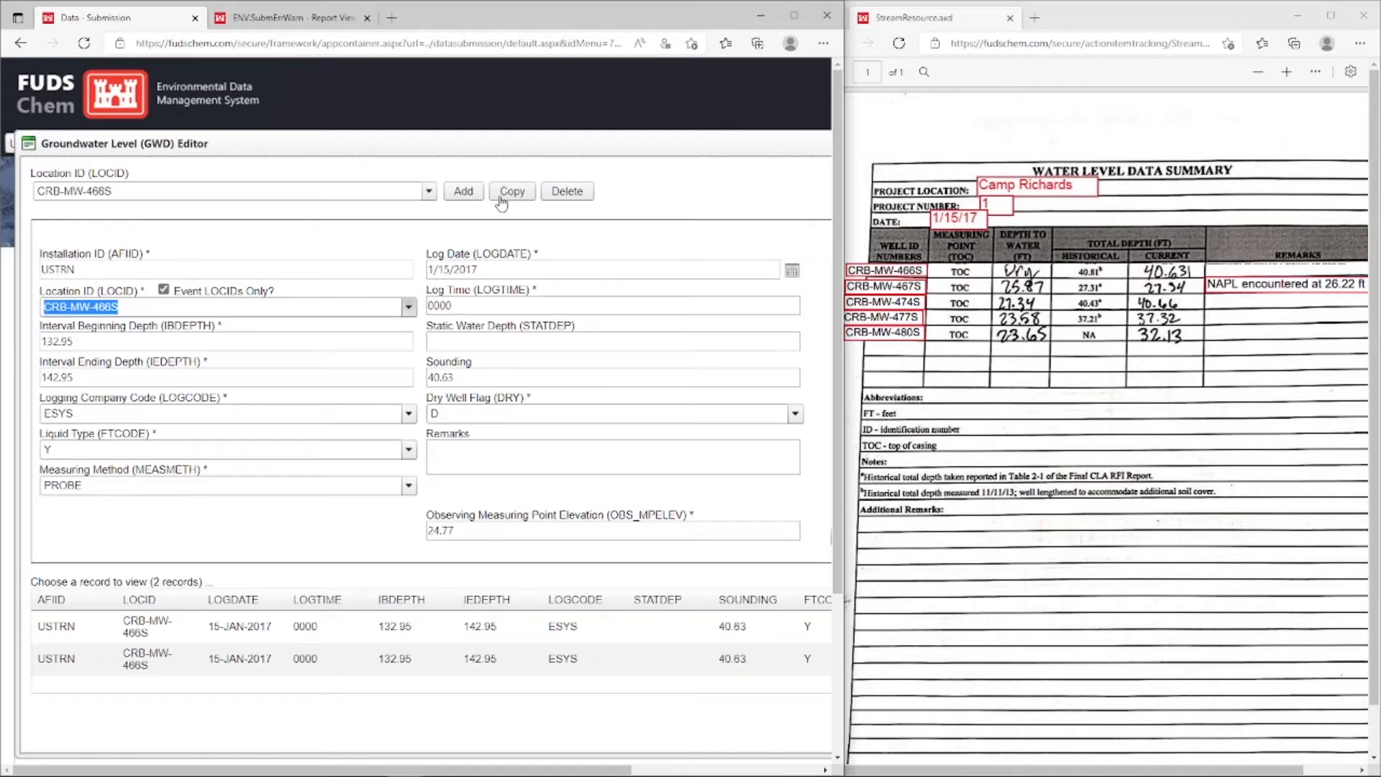
# Change the duplicated record's Location ID to CRB-MW-467S
pyautogui.click(161, 305)
pyautogui.press('BackSpace')
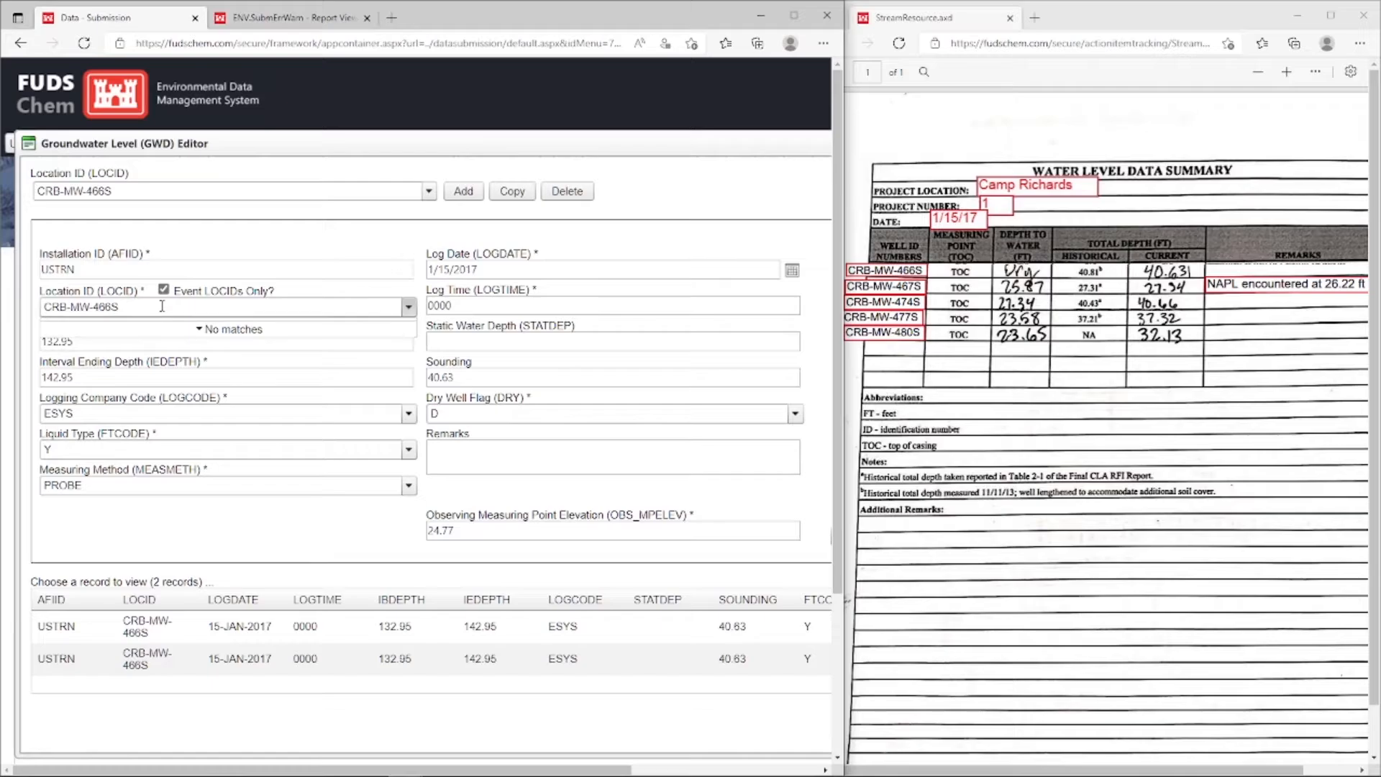
pyautogui.press('BackSpace')
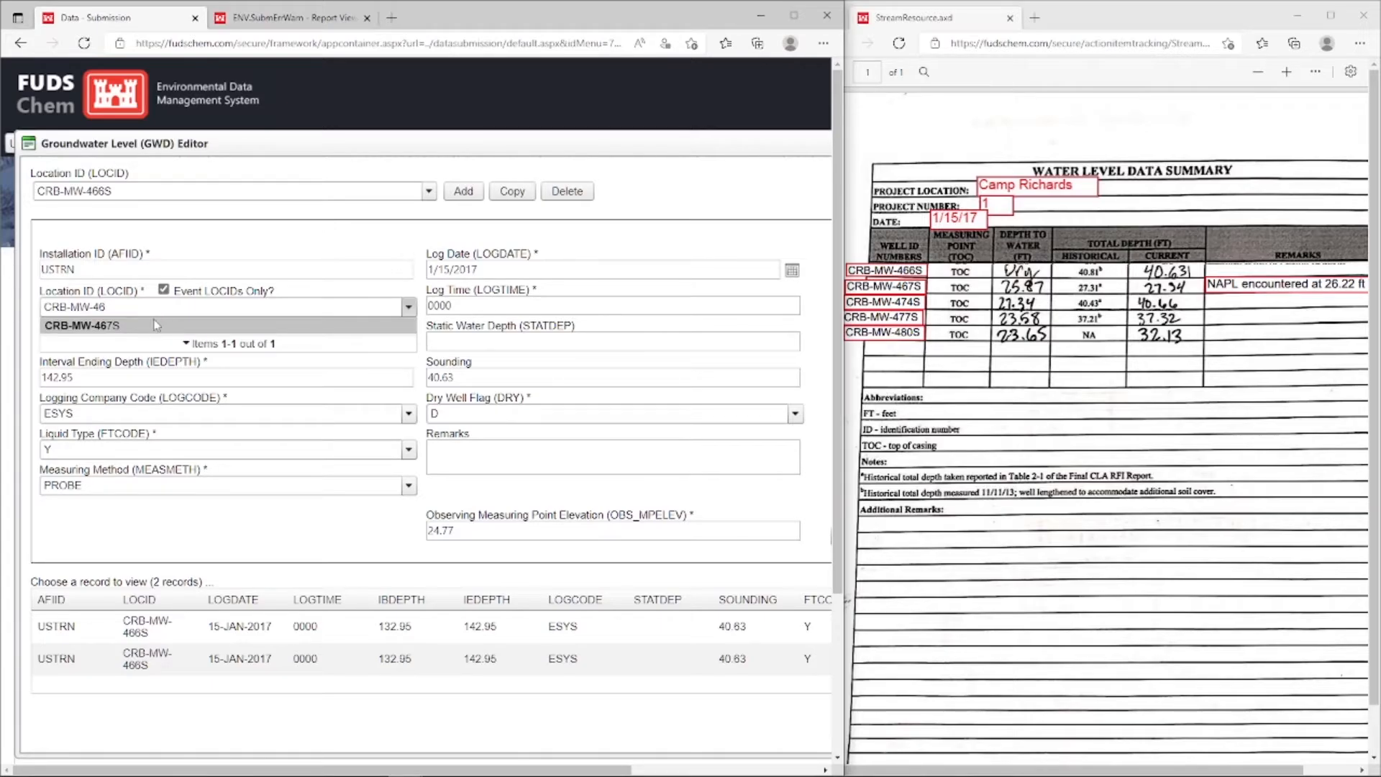
pyautogui.click(154, 325)
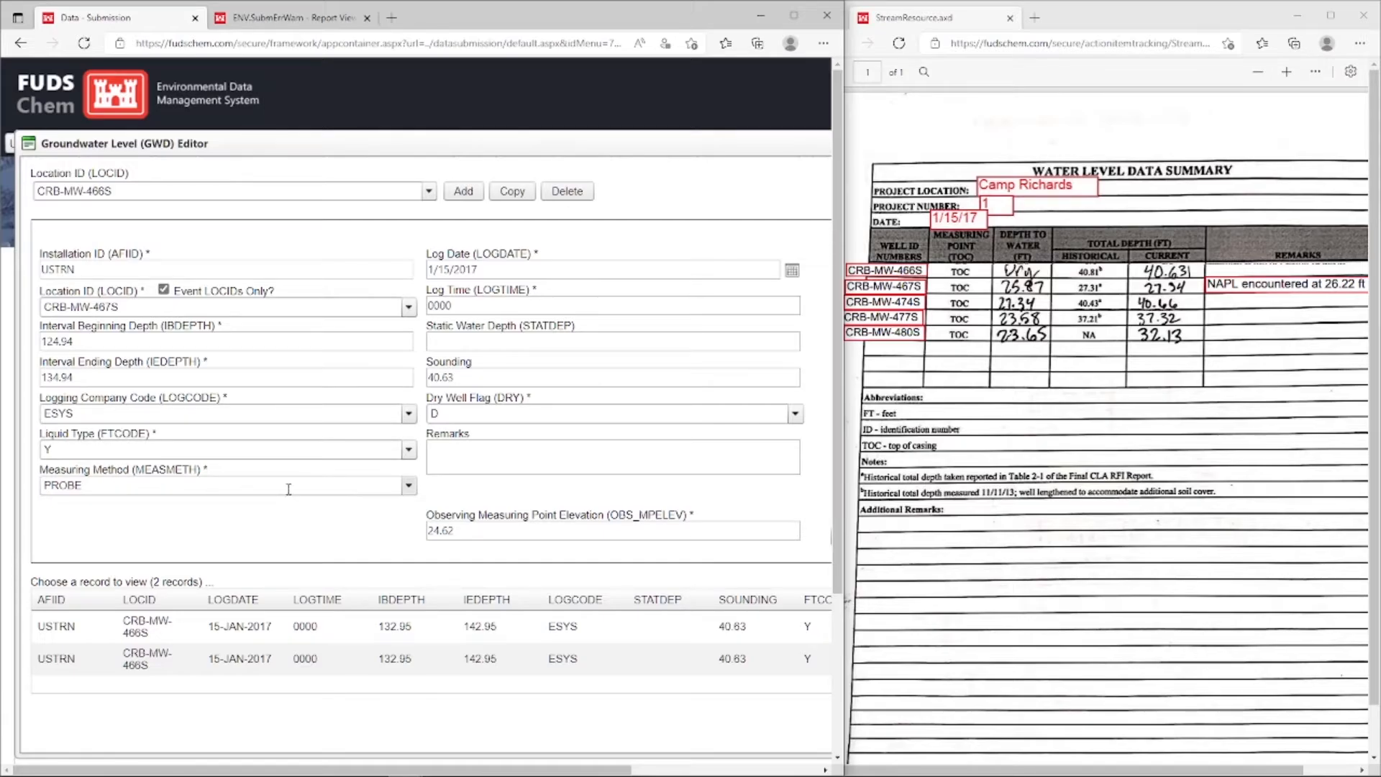
# Set the Liquid Type of the CRB-MW-467S record to W (Water)
pyautogui.click(466, 308)
pyautogui.click(244, 444)
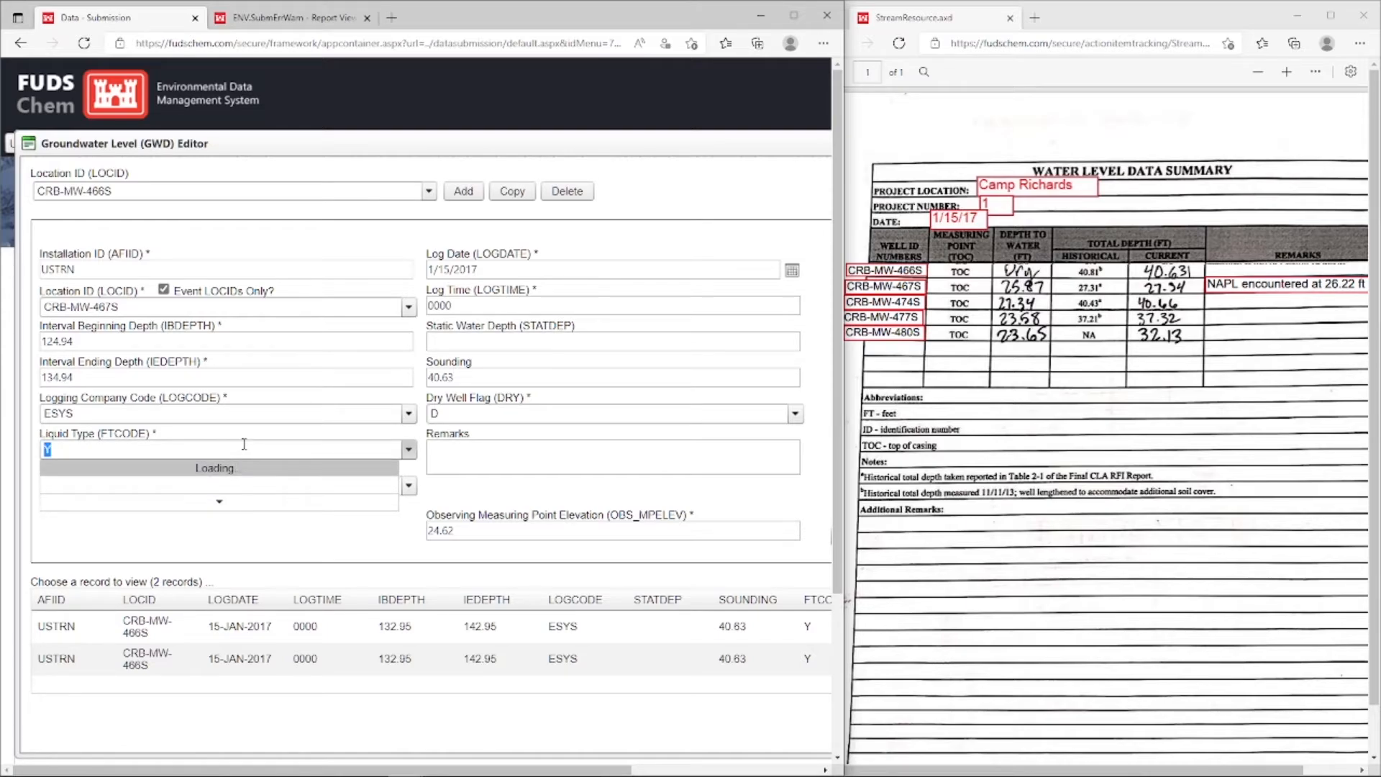
pyautogui.press('BackSpace')
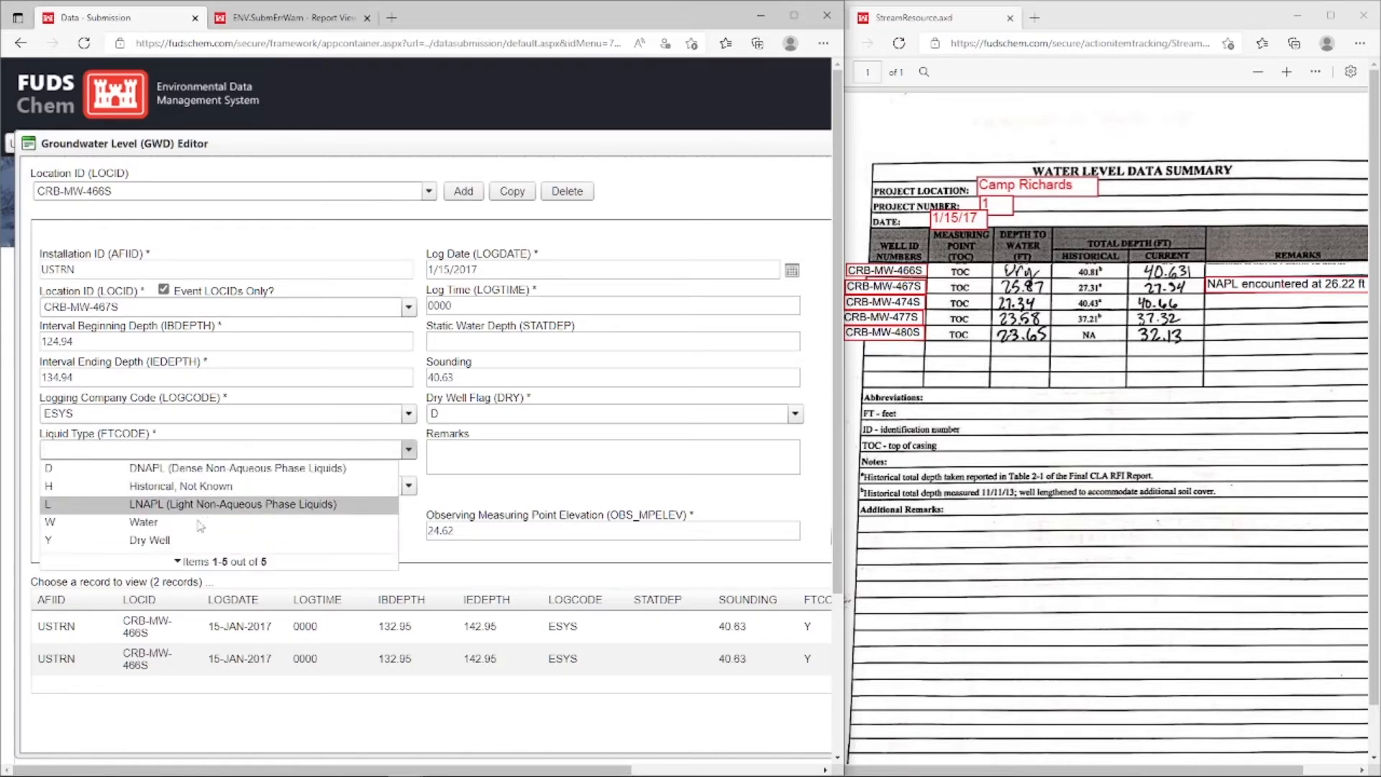
pyautogui.click(201, 525)
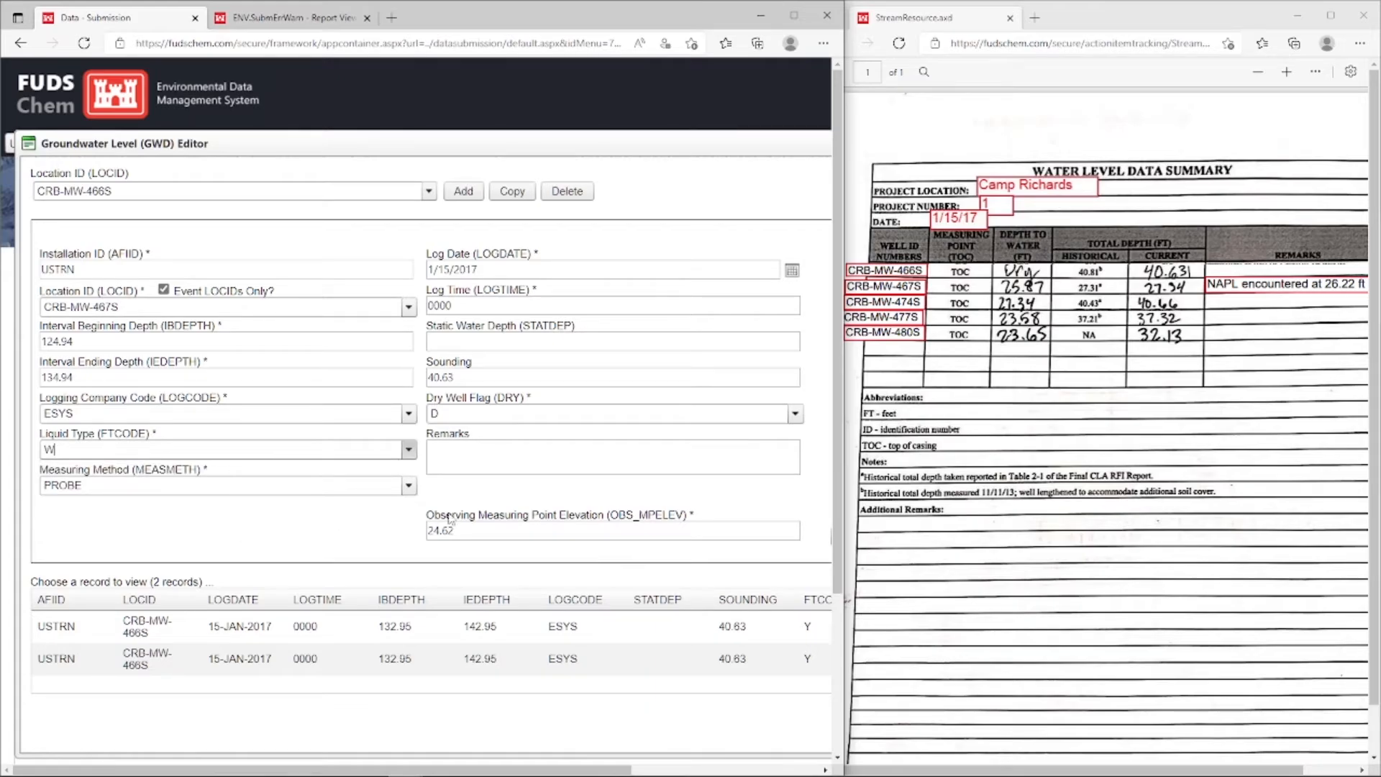
# Enter 25.87 as the Static Water Depth and 27.34 as the Sounding for CRB-MW-467S
pyautogui.click(575, 340)
pyautogui.write('25.87')
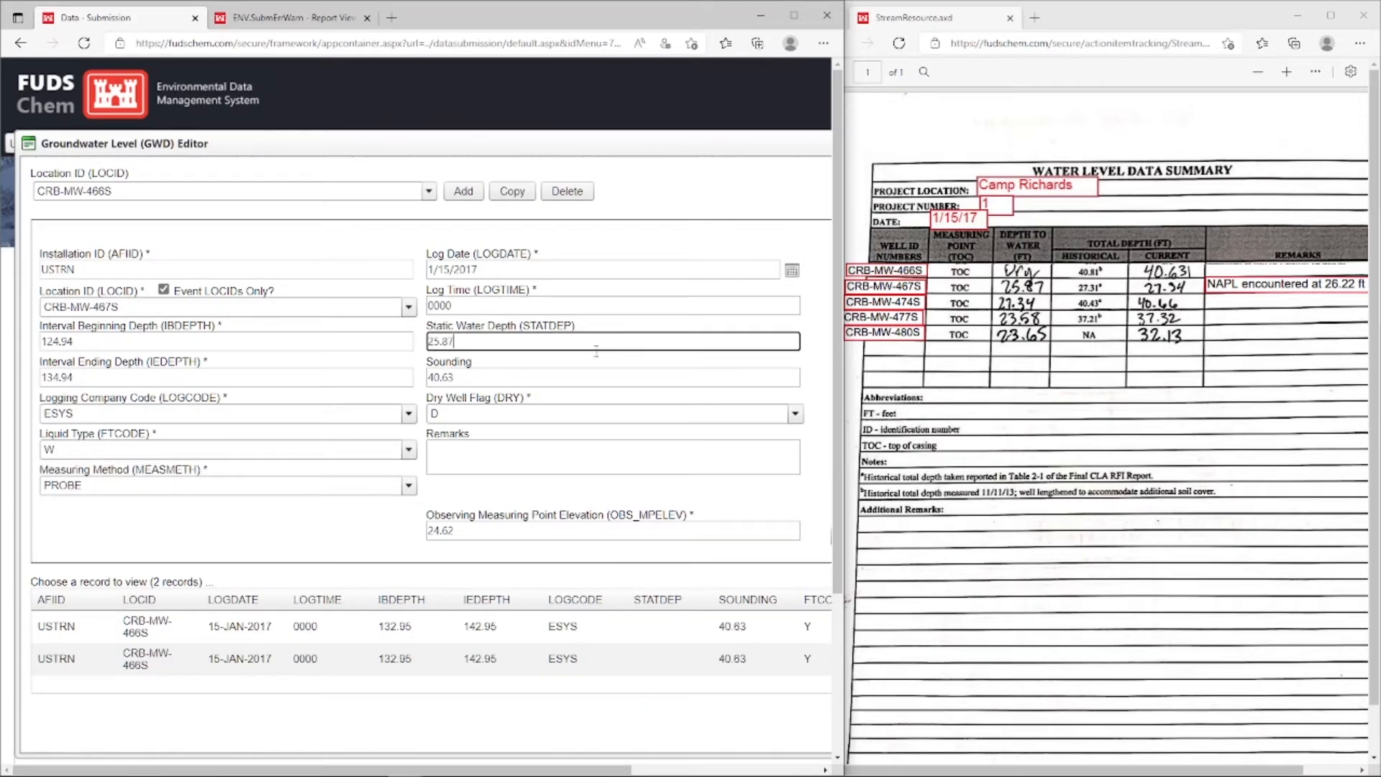
pyautogui.doubleClick(531, 377)
pyautogui.write('27.6')
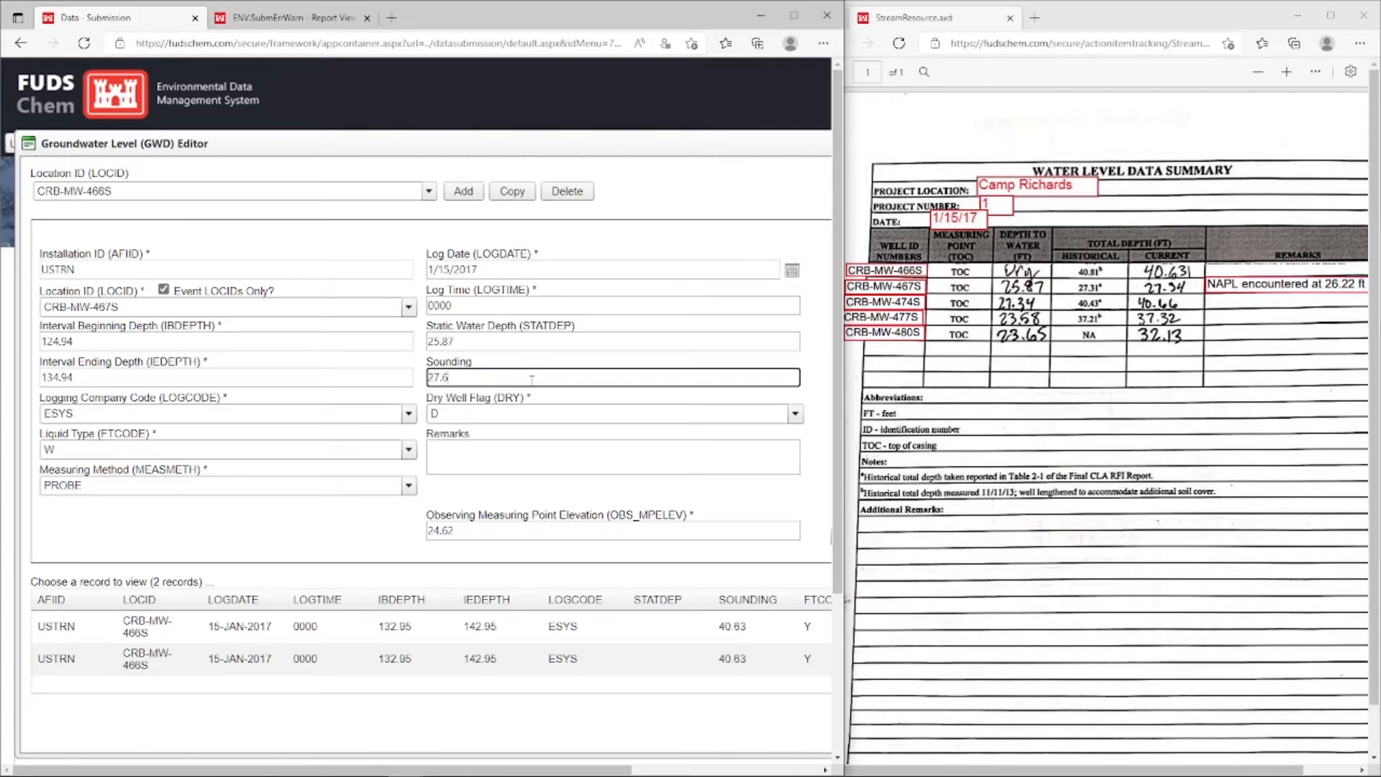
pyautogui.press('BackSpace')
pyautogui.write('34')
# Set the Dry Well Flag to No and enter "NAPL Encountered" as the remark for CRB-MW-467S
pyautogui.click(524, 414)
pyautogui.click(481, 446)
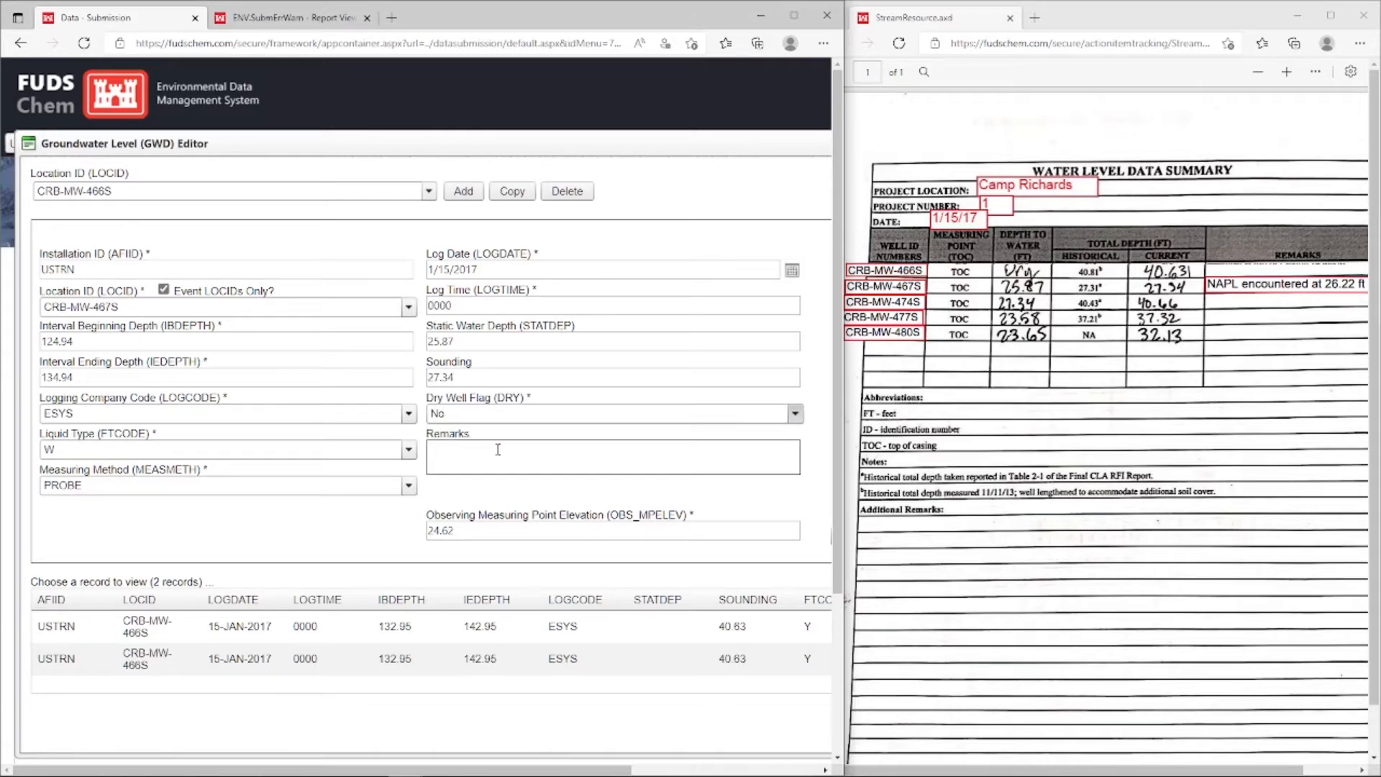
pyautogui.click(481, 455)
pyautogui.write('NAPL ')
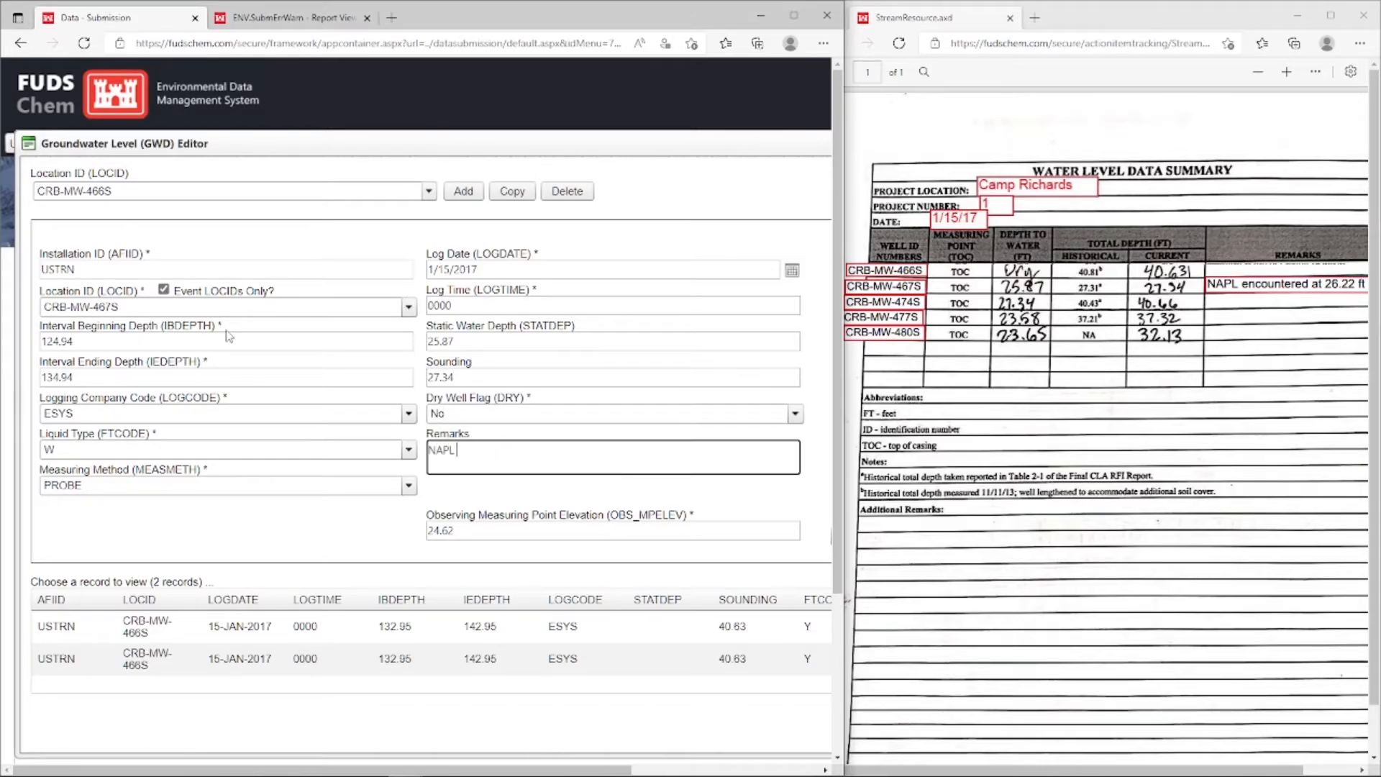
pyautogui.write('Encountered')
# Save the CRB-MW-467S water level record
pyautogui.click(799, 557)
pyautogui.press('Right')
pyautogui.press('Right')
pyautogui.press('Right')
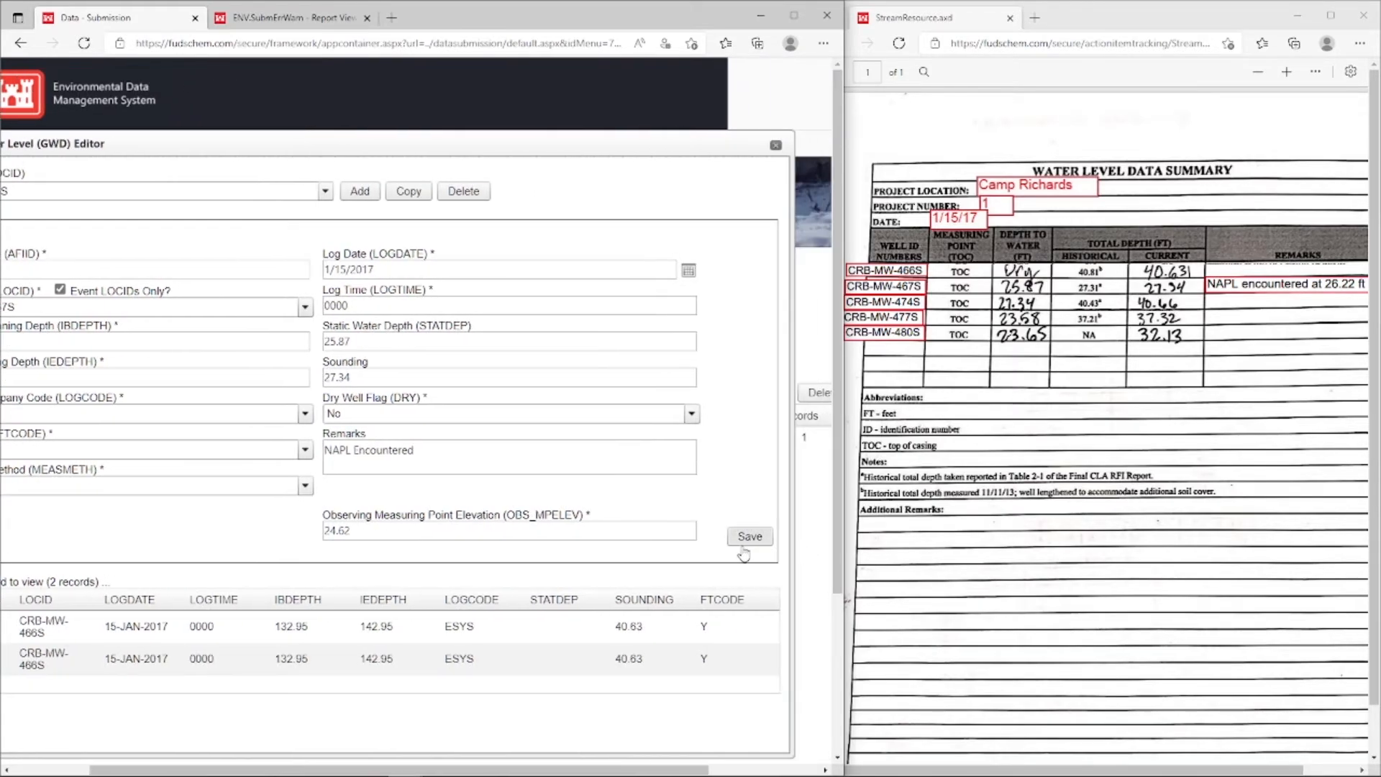
pyautogui.click(745, 542)
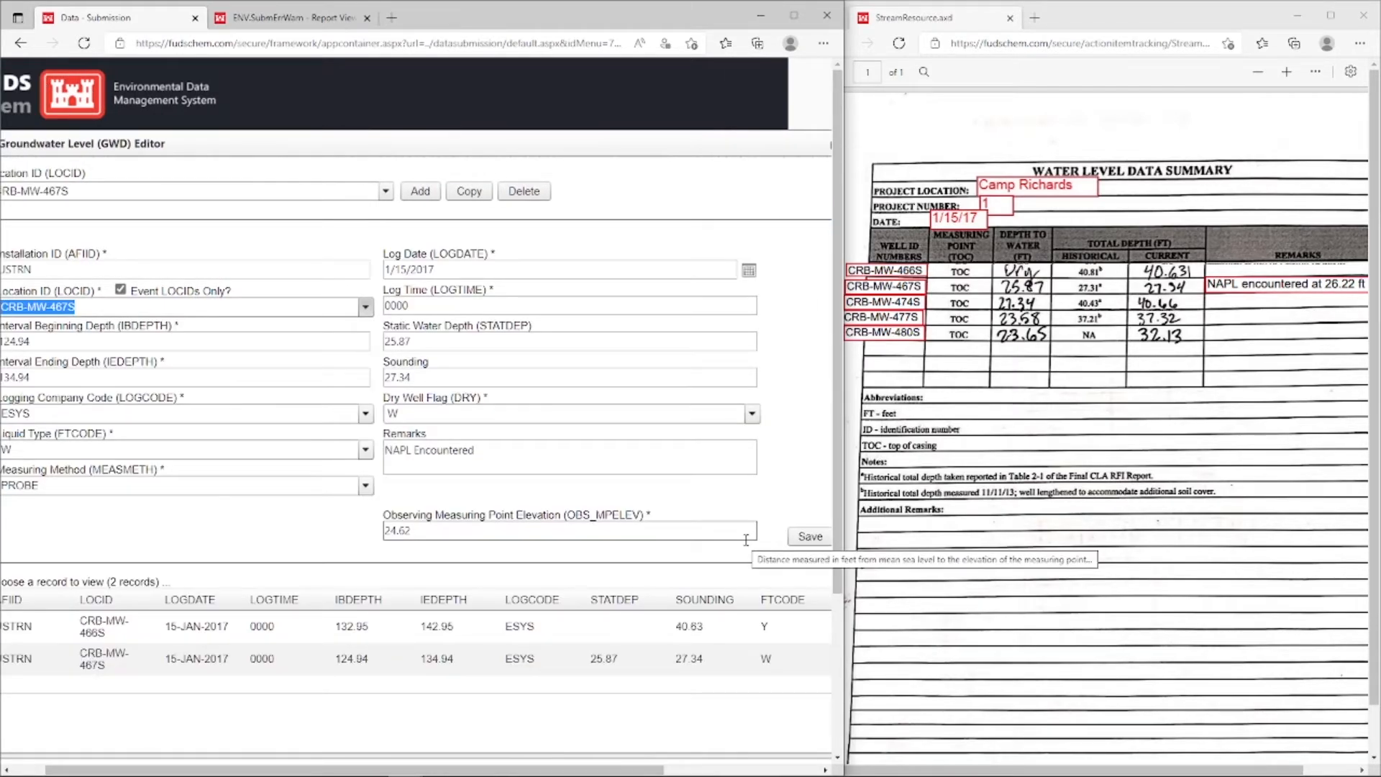
# Duplicate the CRB-MW-467S record and set the copy's Liquid Type to D (DNAPL)
pyautogui.click(471, 202)
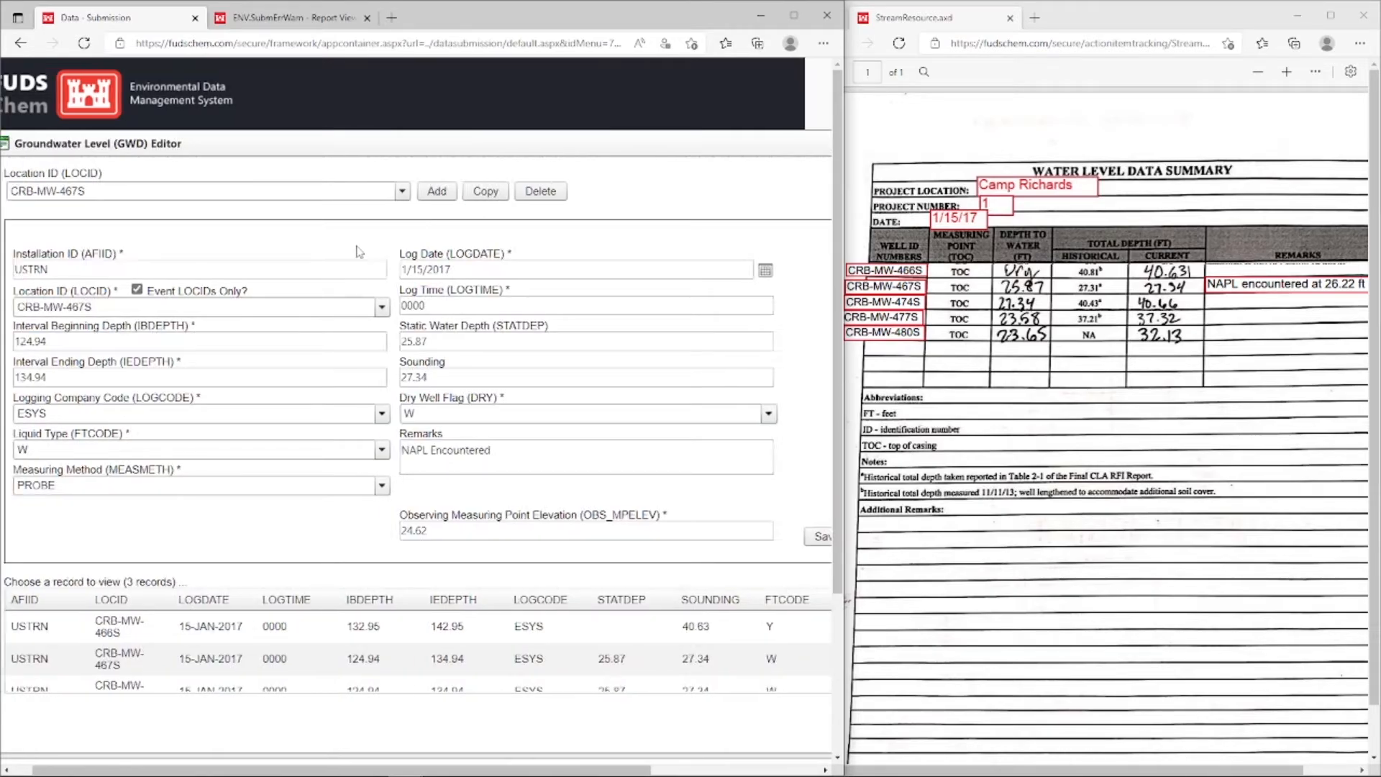
pyautogui.click(250, 452)
pyautogui.press('BackSpace')
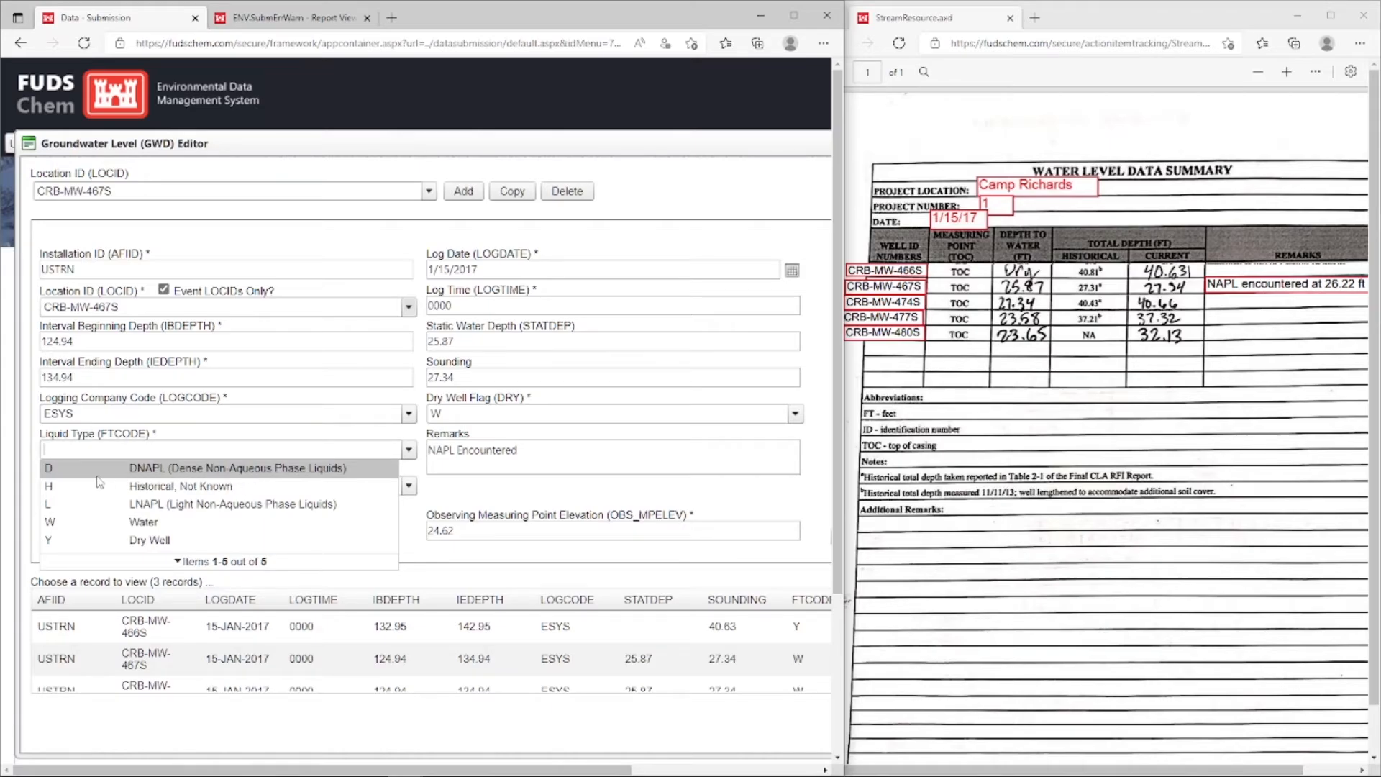
pyautogui.click(375, 475)
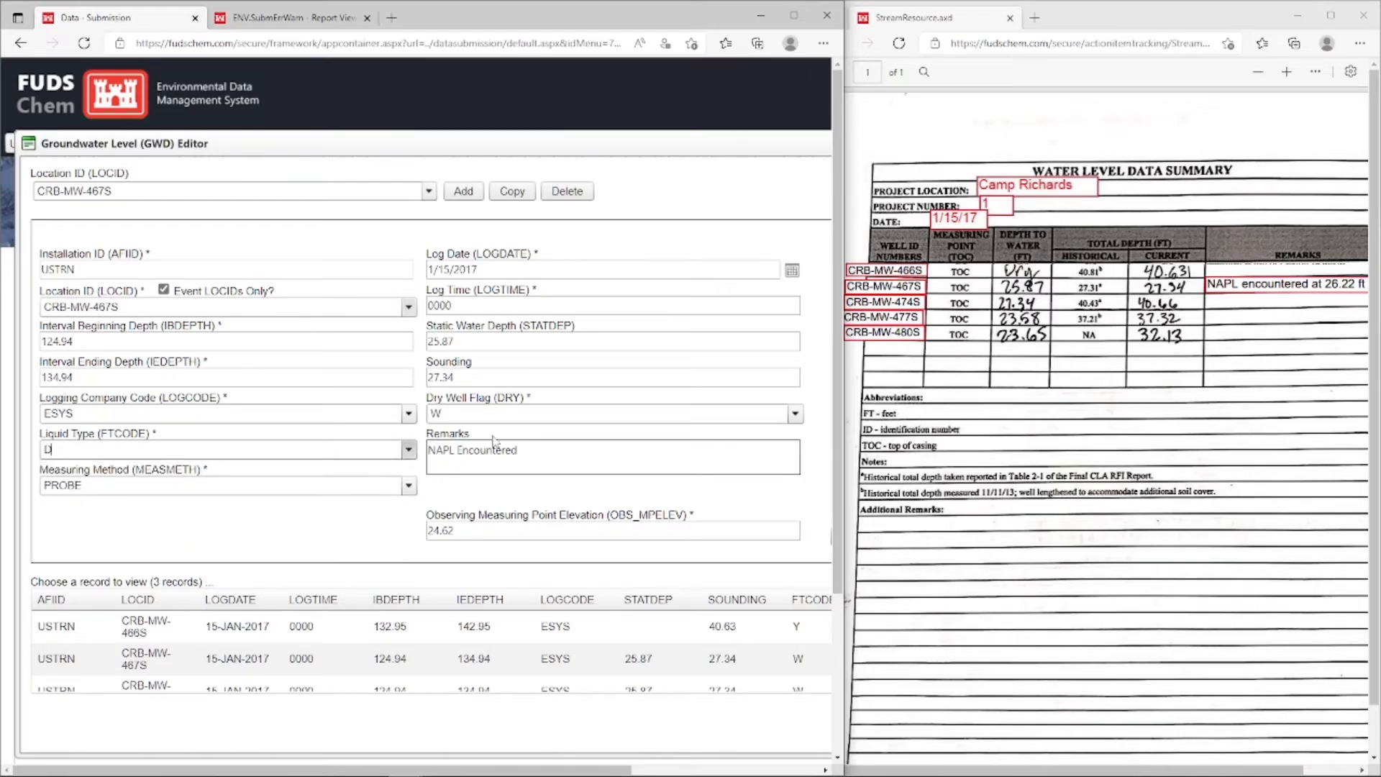
# Set the Static Water Depth of the CRB-MW-467S DNAPL record to 26.22 and save it
pyautogui.doubleClick(474, 342)
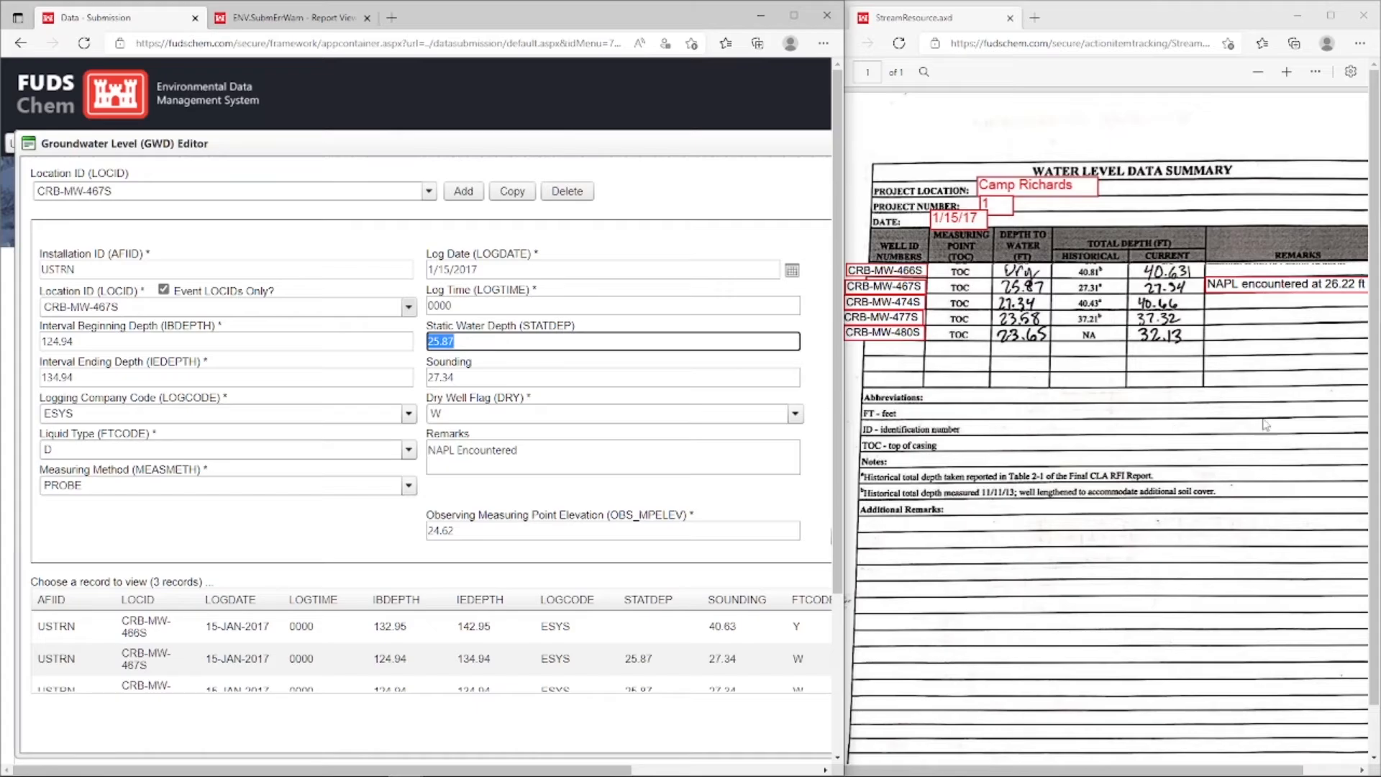
pyautogui.write('26.22')
pyautogui.click(811, 506)
pyautogui.hscroll(3, 812, 506)
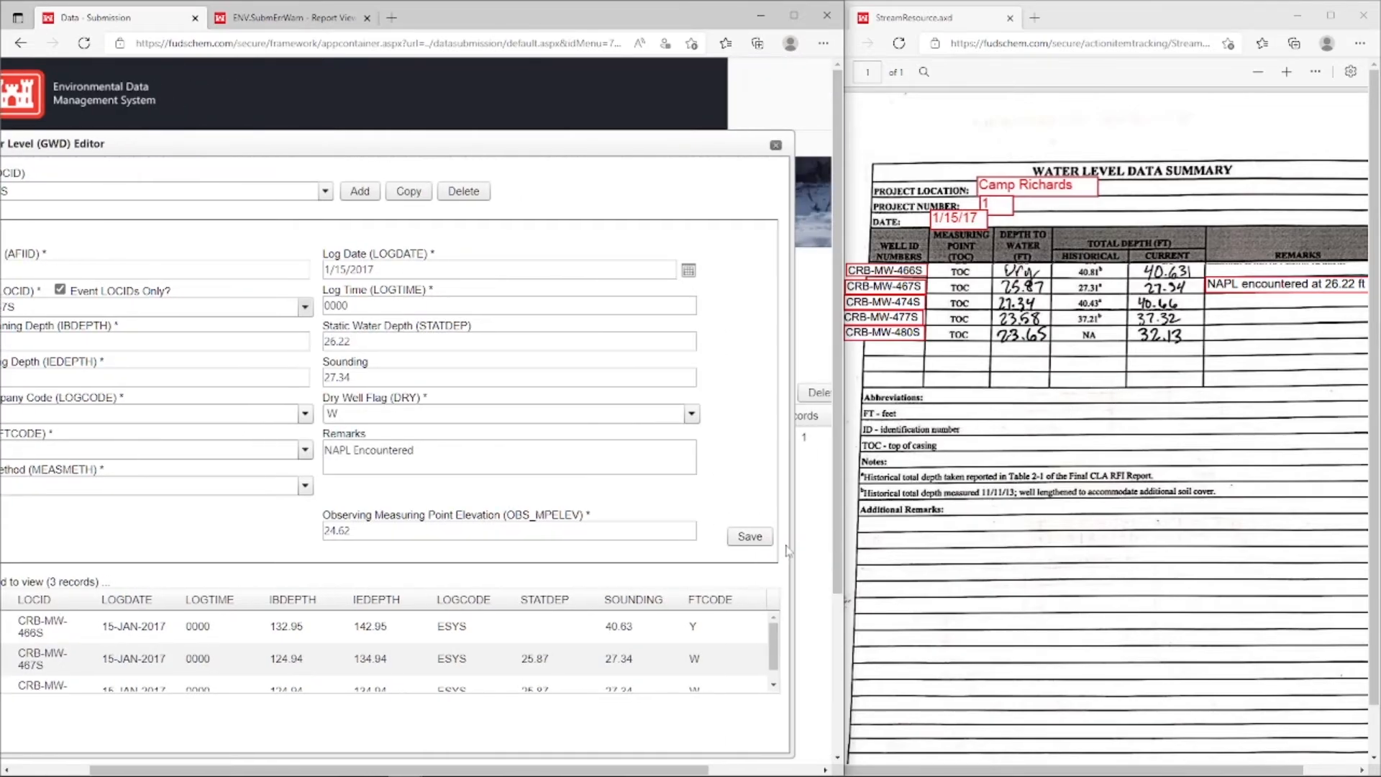
pyautogui.click(750, 536)
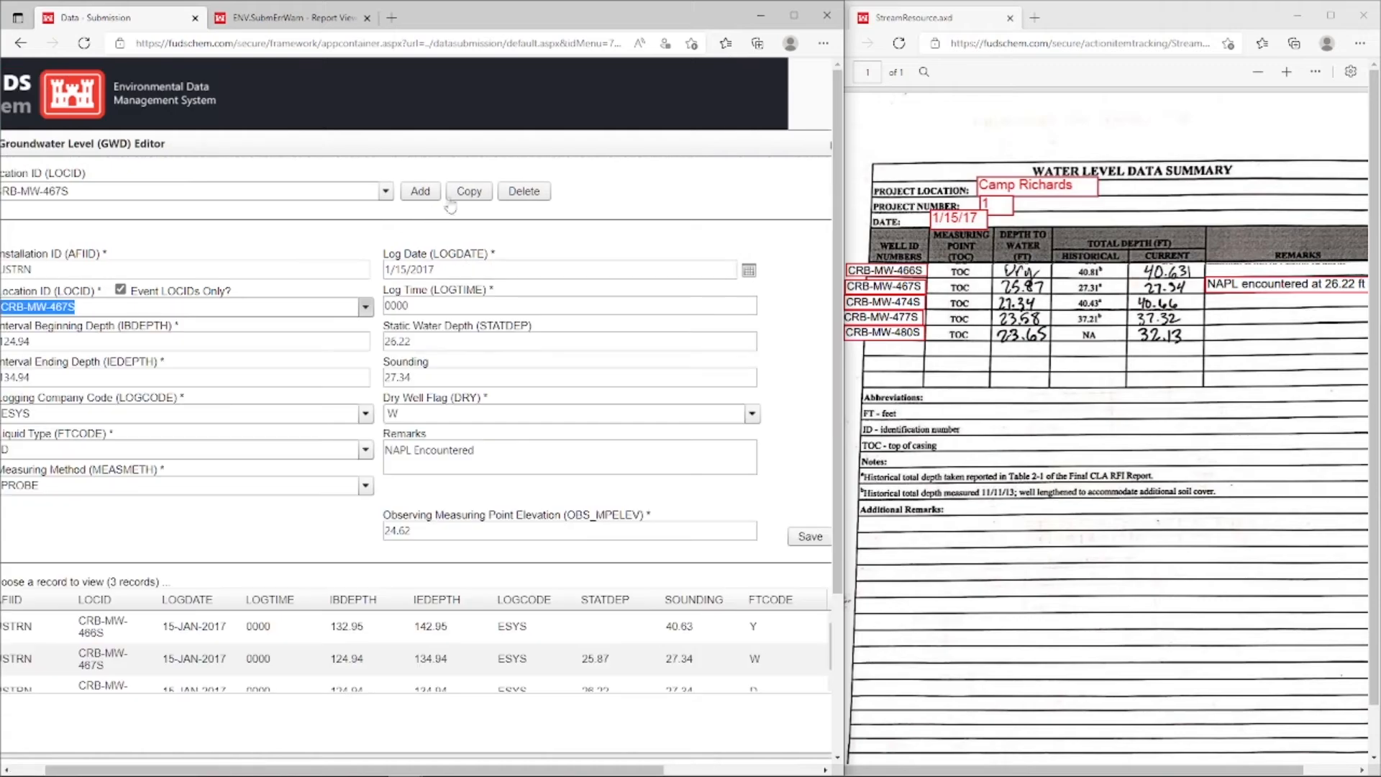
# Duplicate the CRB-MW-467S DNAPL record and change the copy's Location ID to CRB-MW-474S
pyautogui.click(469, 195)
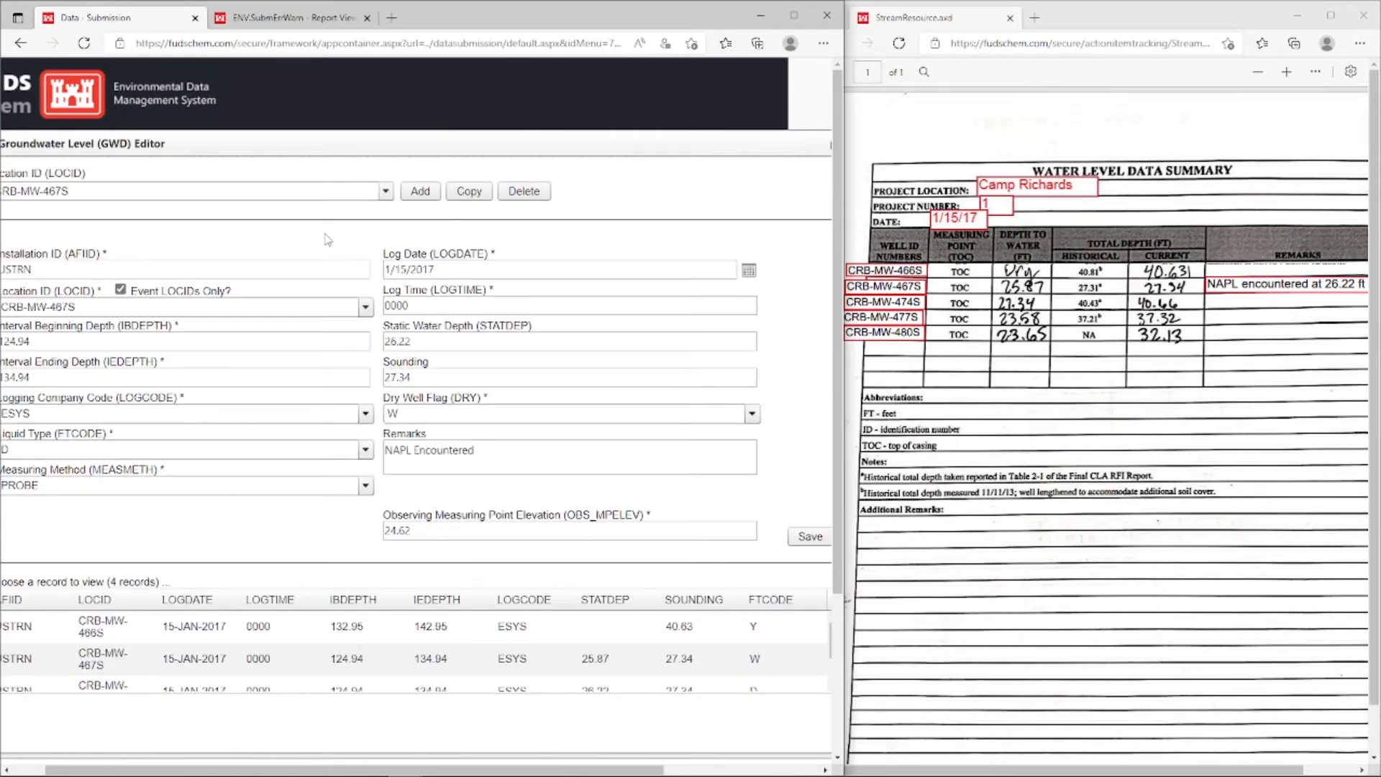
pyautogui.click(174, 307)
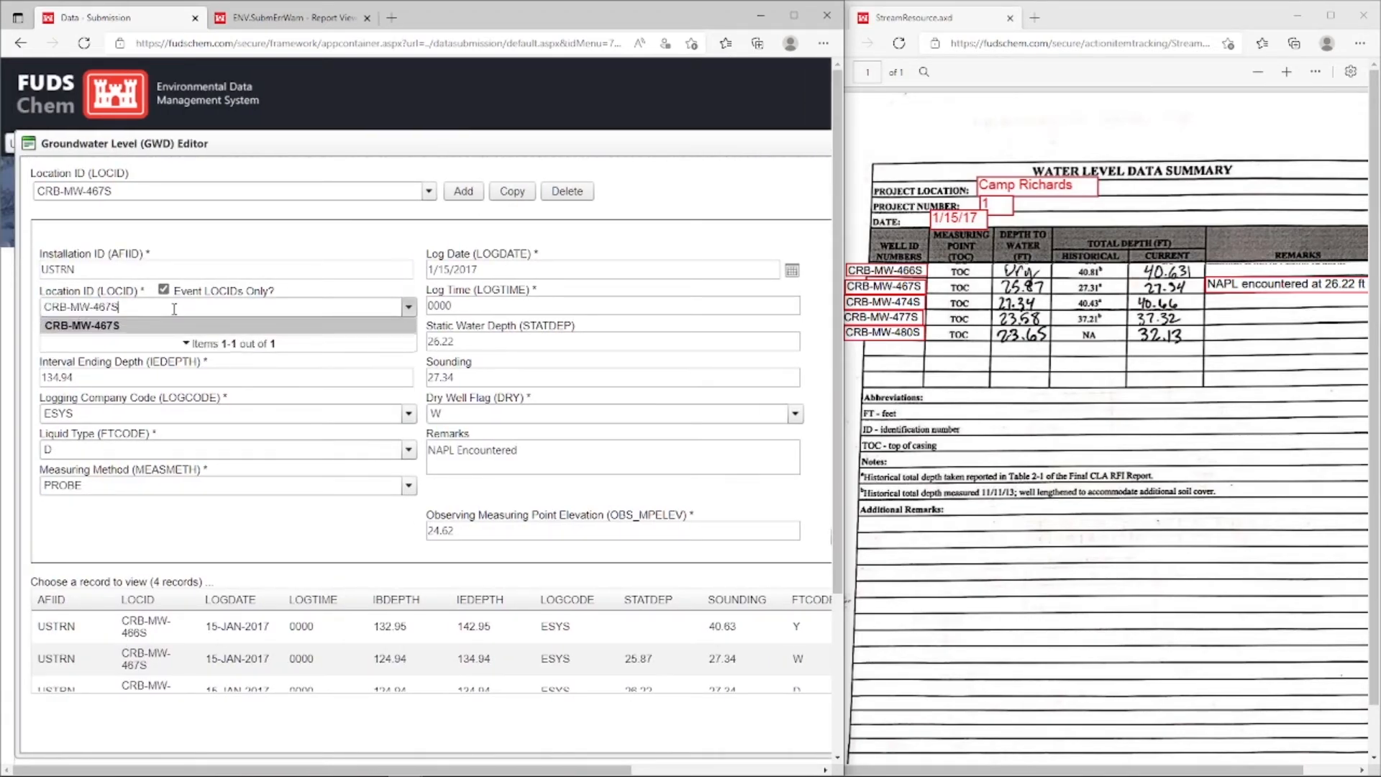
pyautogui.press('BackSpace')
pyautogui.press('BackSpace')
pyautogui.press('BackSpace')
pyautogui.write('74')
pyautogui.click(171, 325)
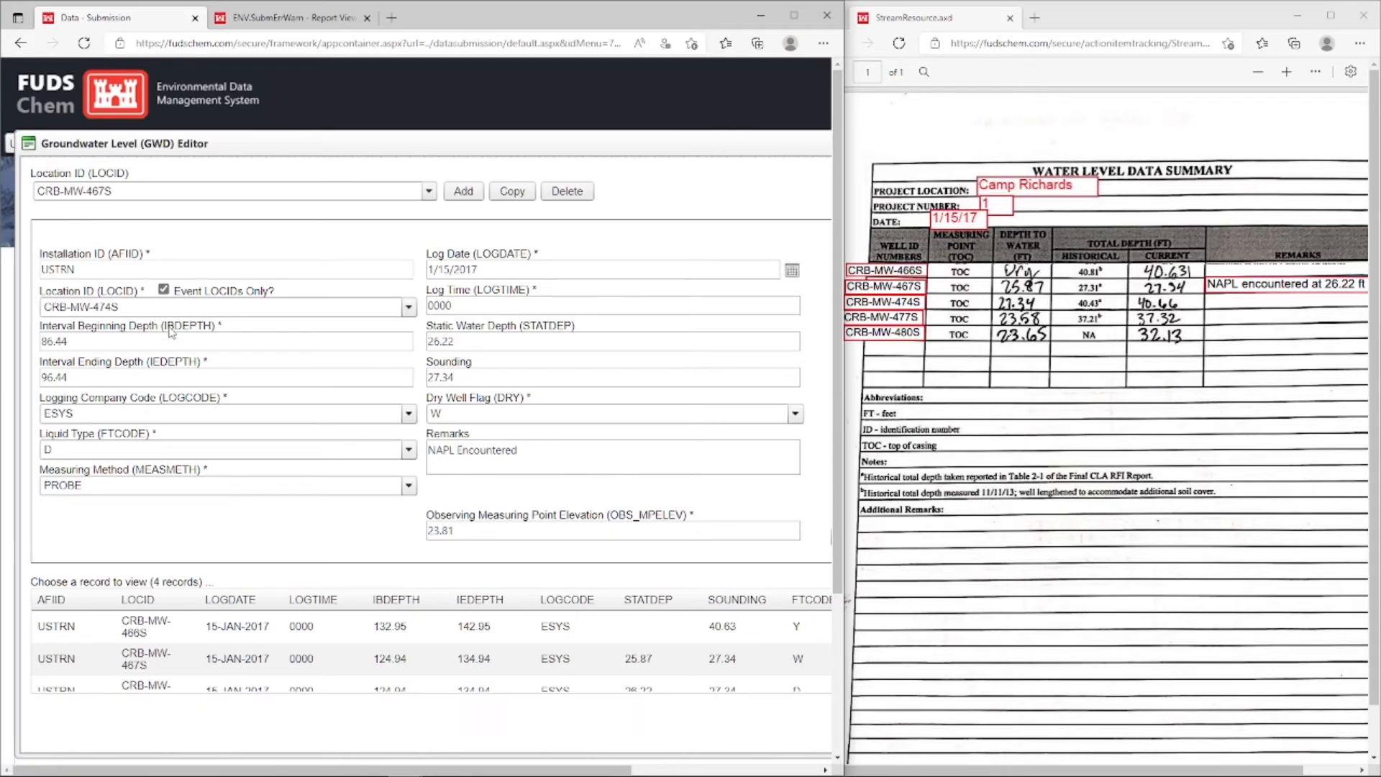
# Set the CRB-MW-474S record's Liquid Type to W, Static Water Depth to 27.34 and Sounding to 40.66, and save it
pyautogui.click(135, 448)
pyautogui.click(180, 512)
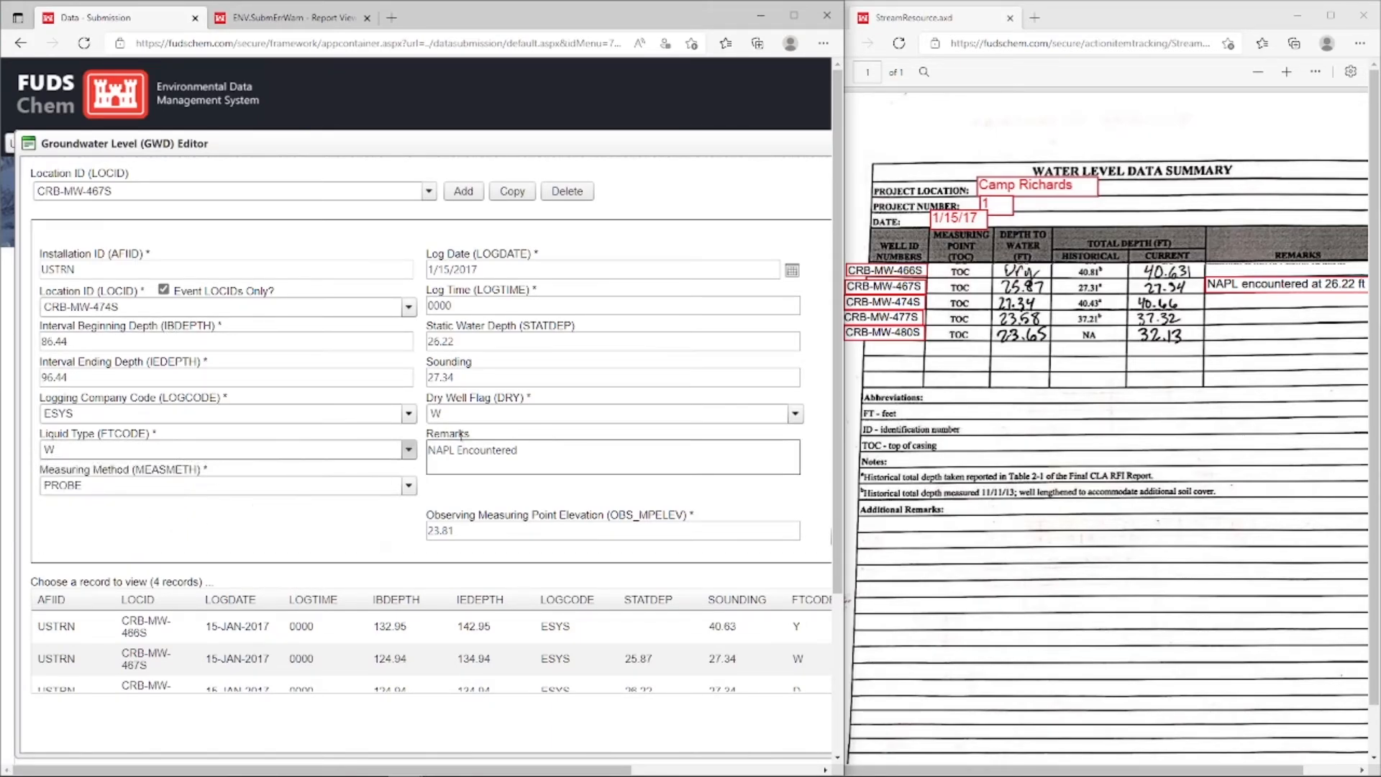
pyautogui.doubleClick(509, 341)
pyautogui.write('27.')
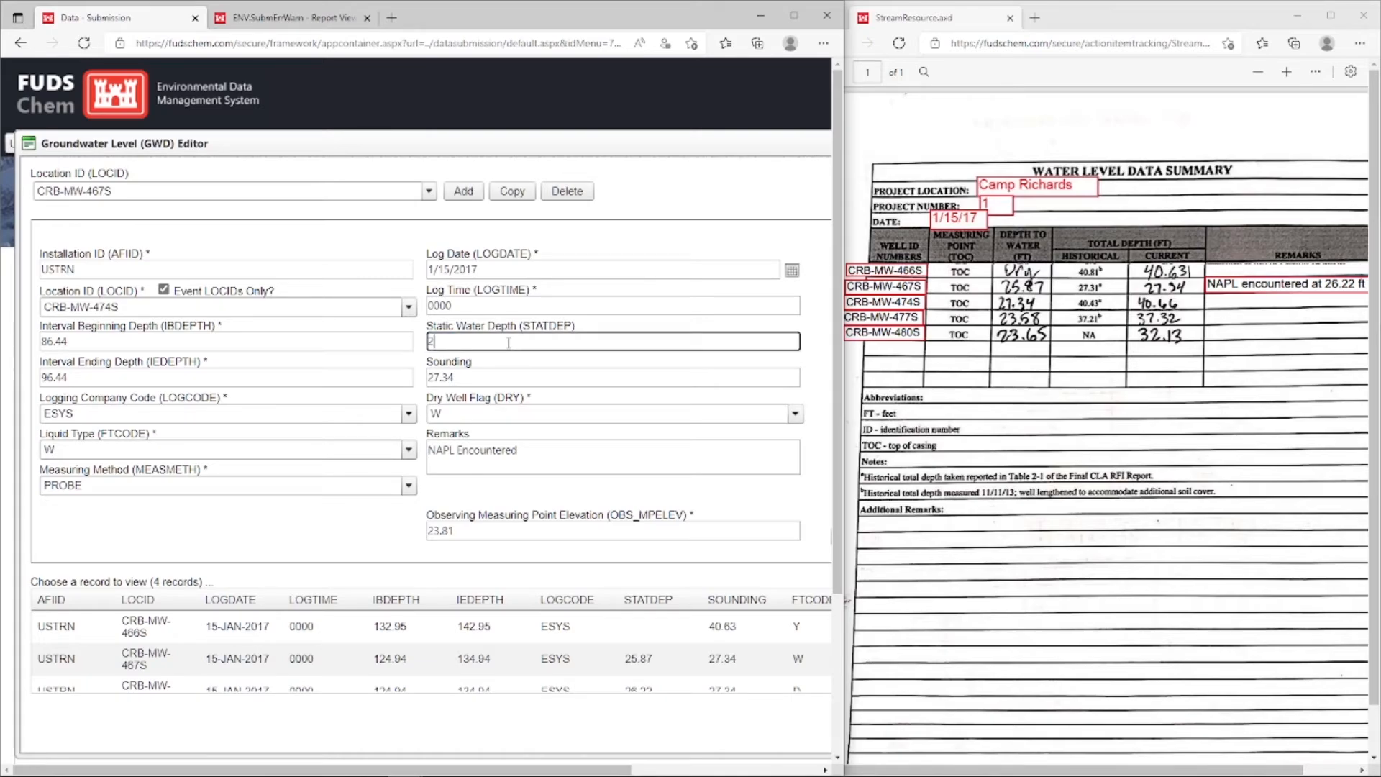
pyautogui.write('34')
pyautogui.doubleClick(486, 372)
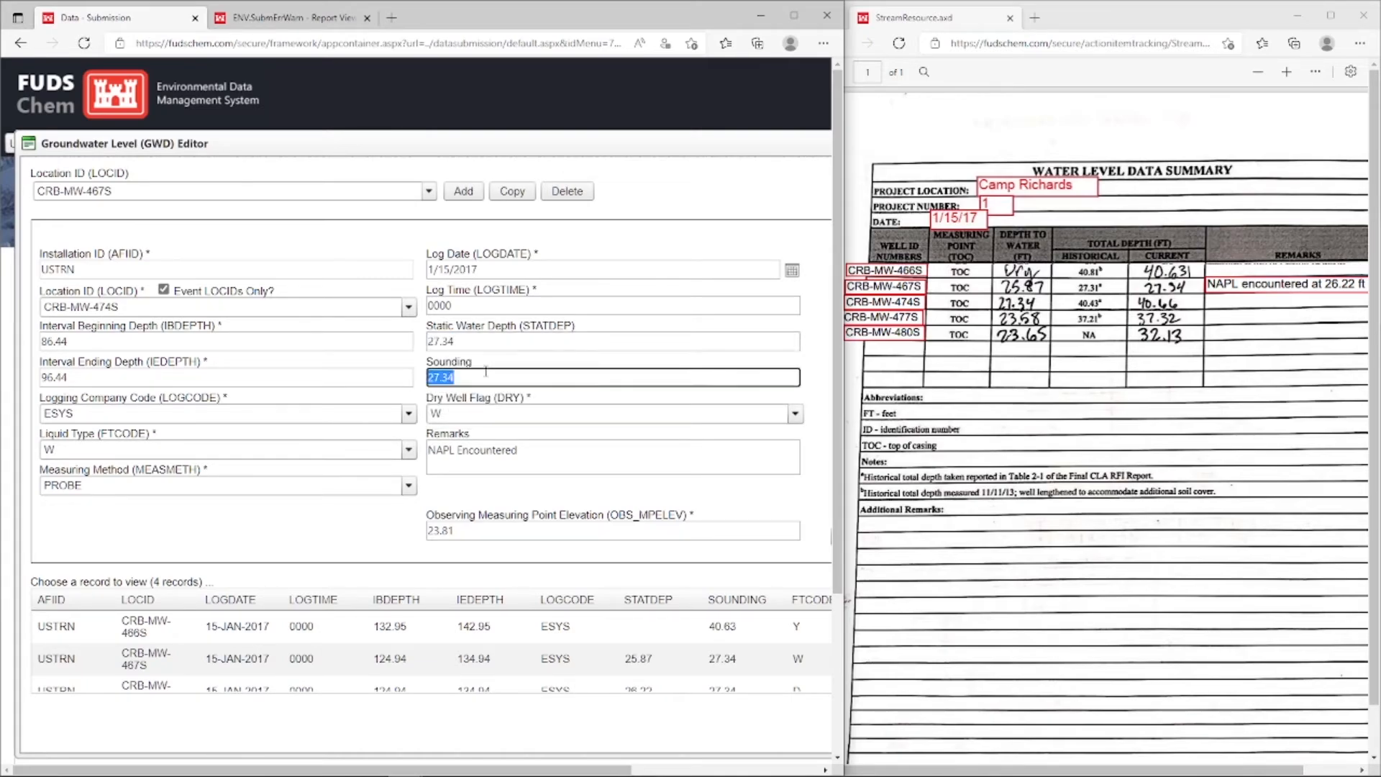
pyautogui.write('40.66')
pyautogui.click(808, 507)
pyautogui.press('Right')
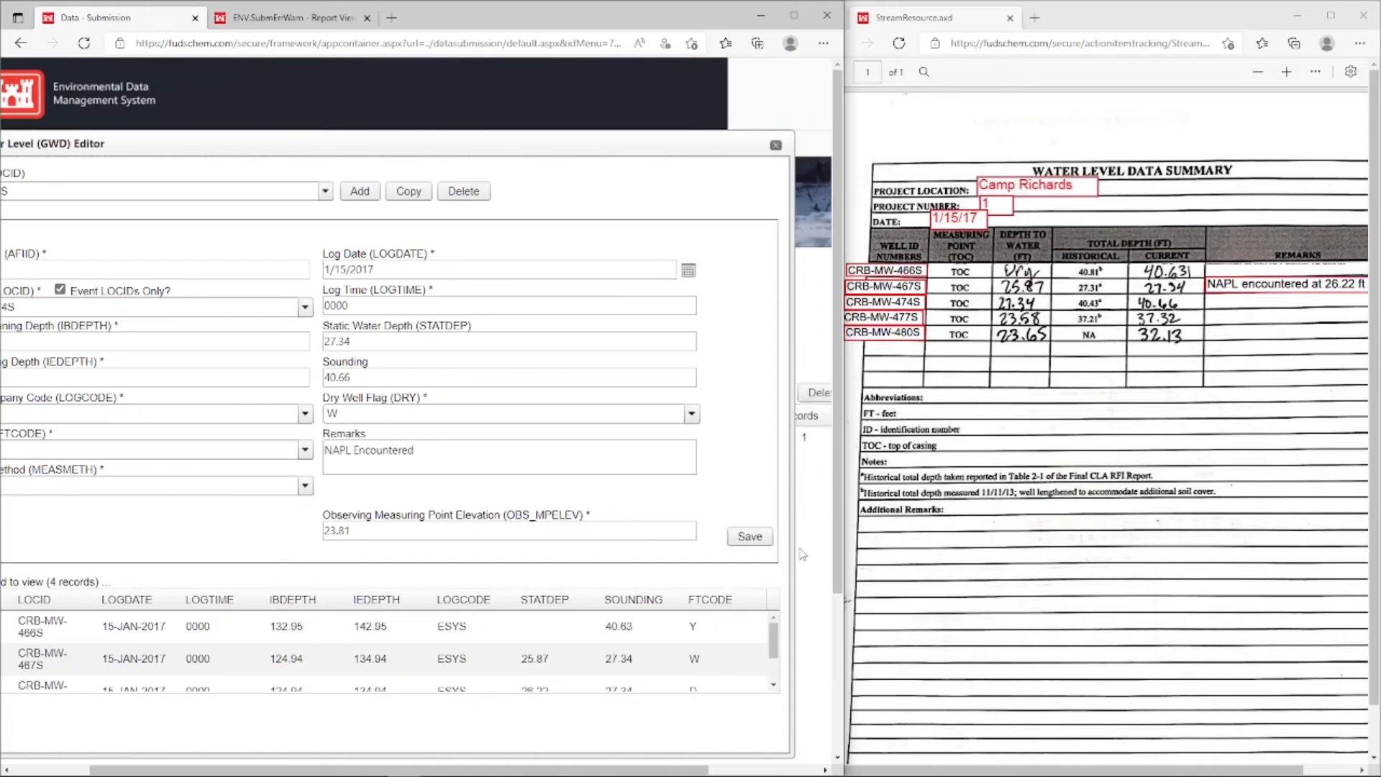
pyautogui.click(747, 541)
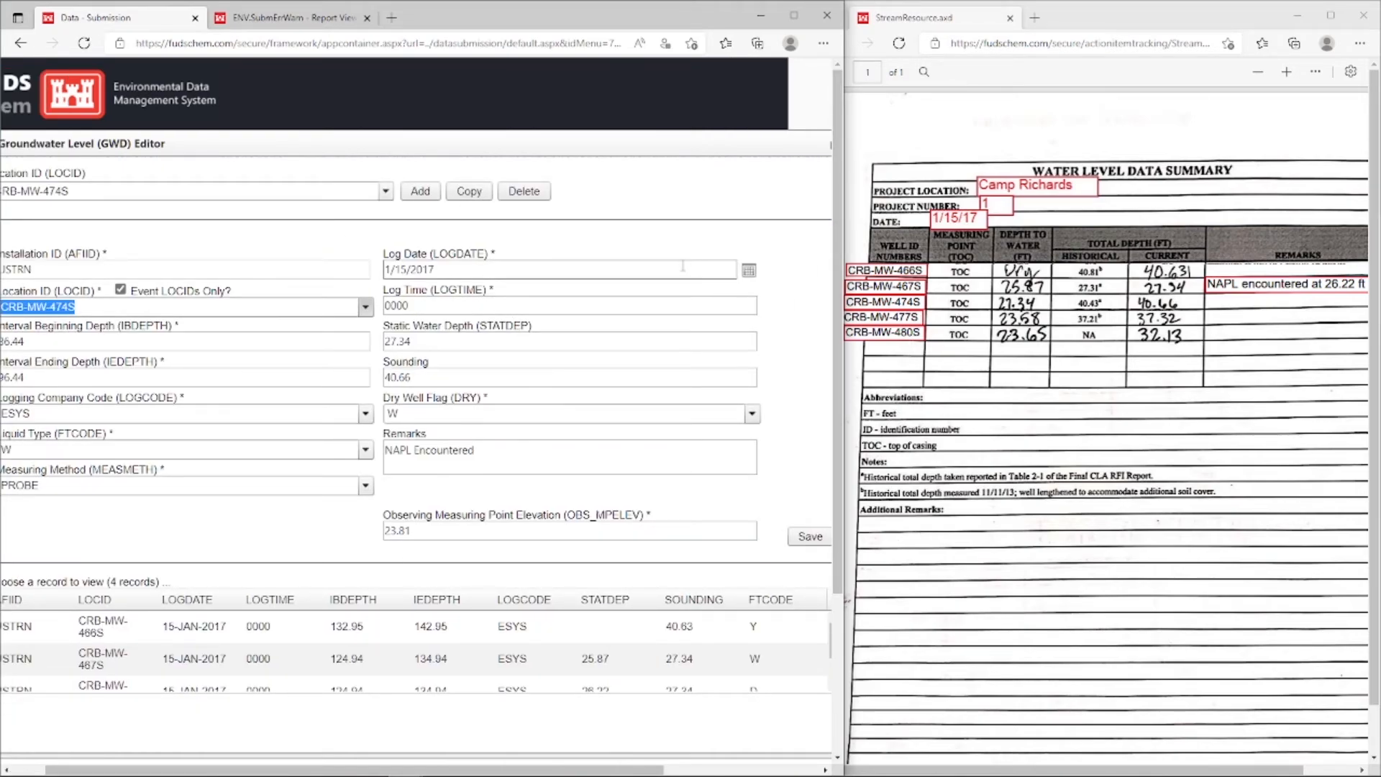
# Close the groundwater level editor and screen the file USTRN_GWD_16470.txt
pyautogui.moveTo(843, 302); pyautogui.dragTo(1211, 303)
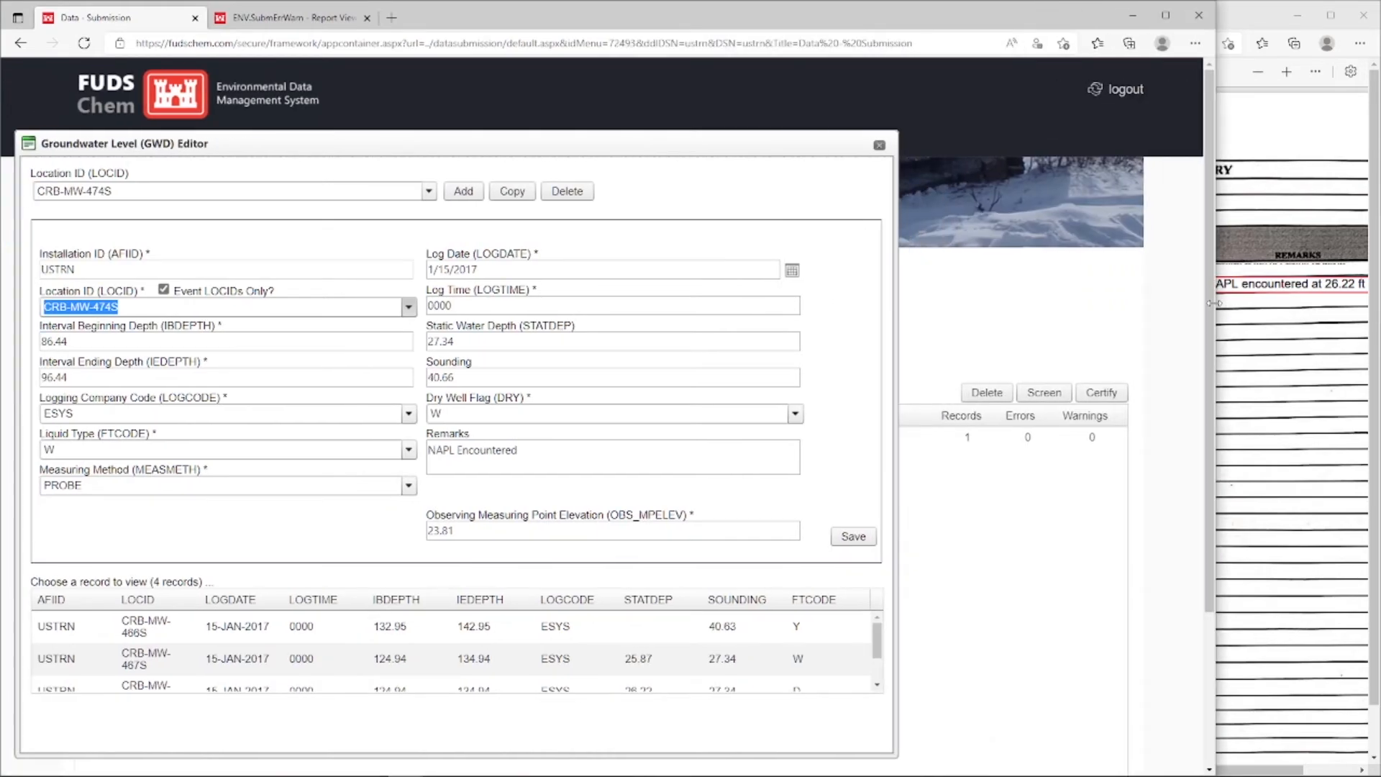
pyautogui.click(879, 144)
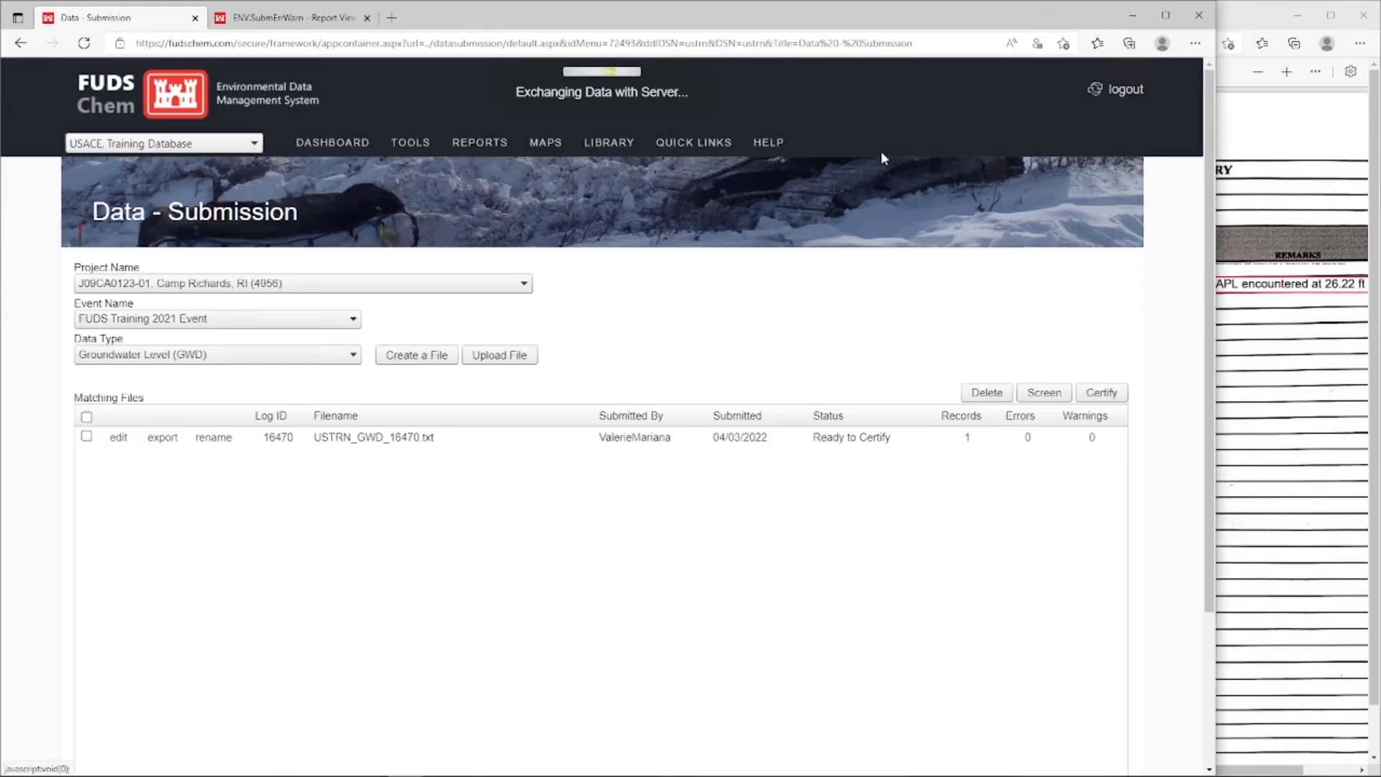
pyautogui.click(87, 436)
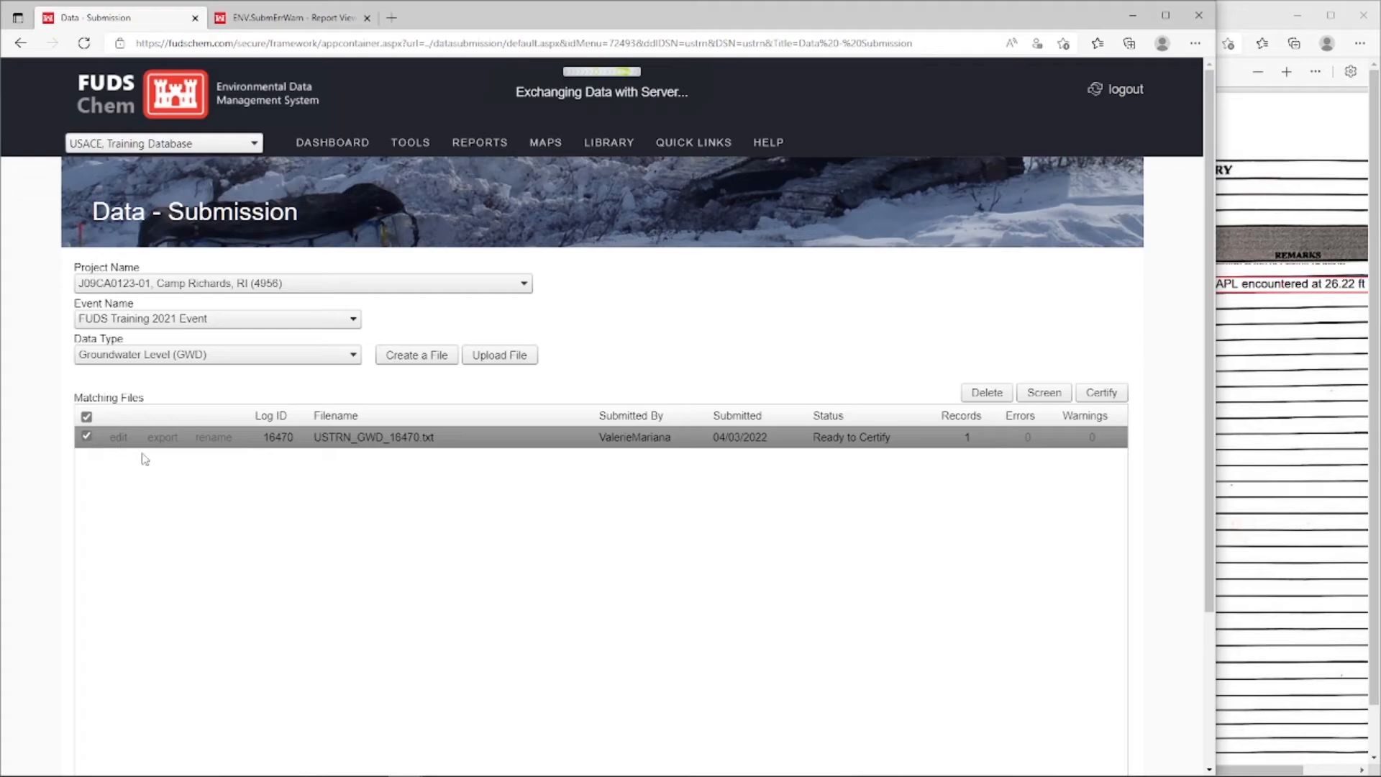
pyautogui.click(1055, 400)
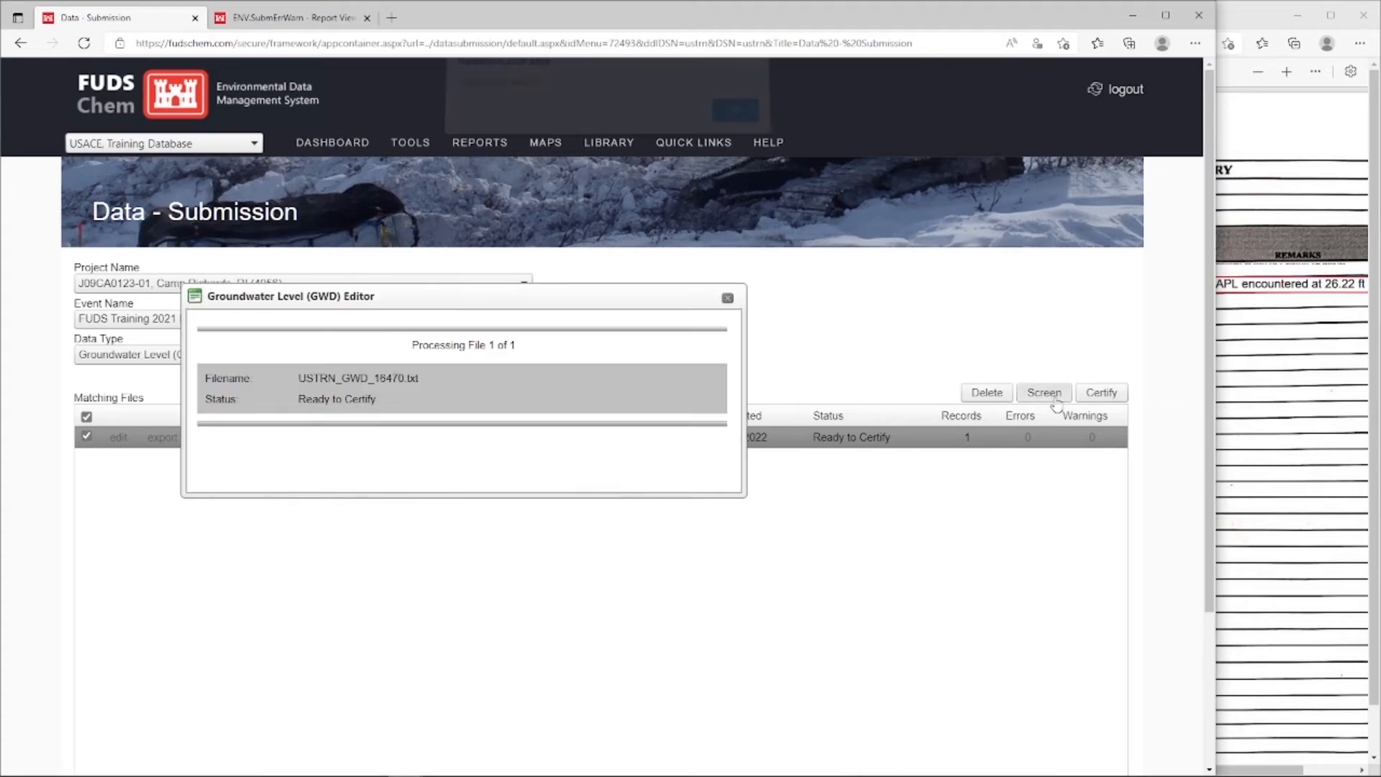
pyautogui.click(733, 115)
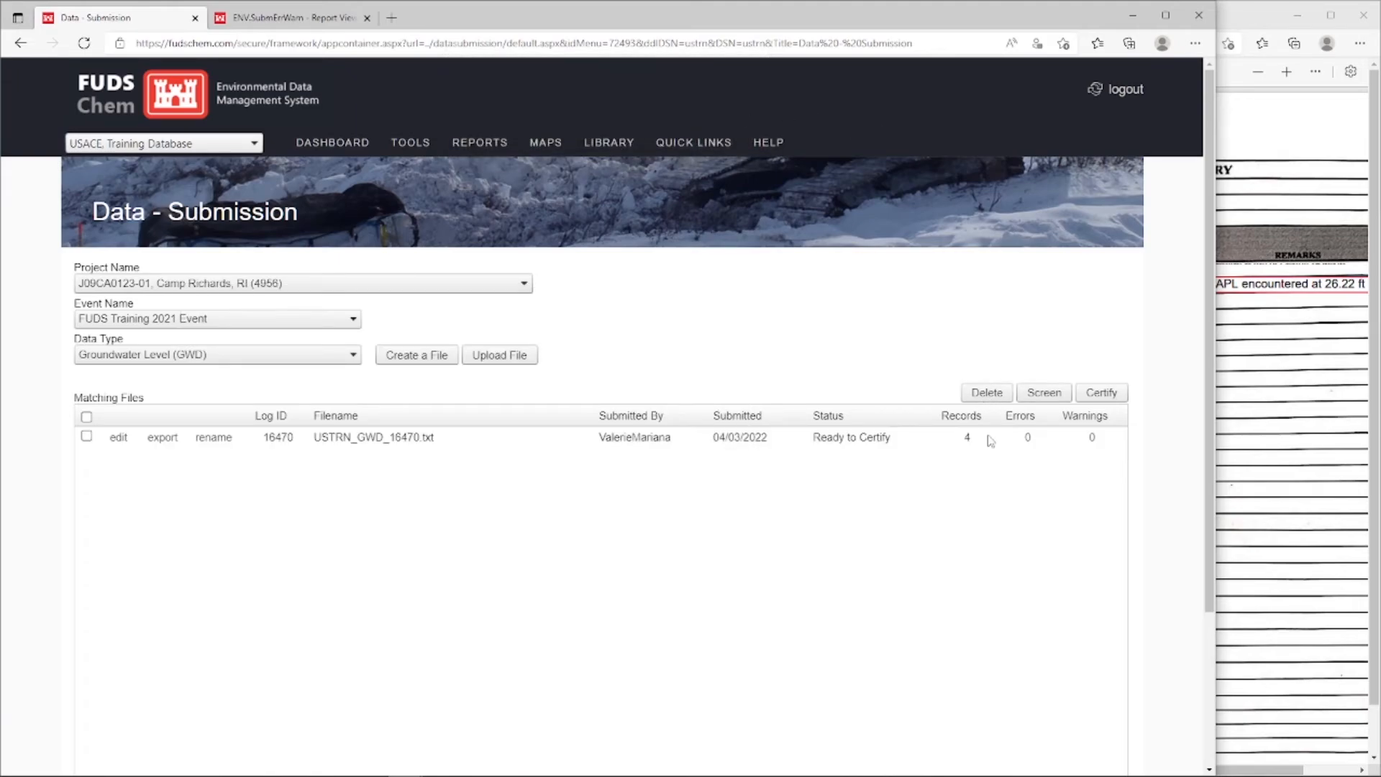
# Rename the groundwater level file as GWD_CampRichards_Training_1Q2021
pyautogui.click(214, 438)
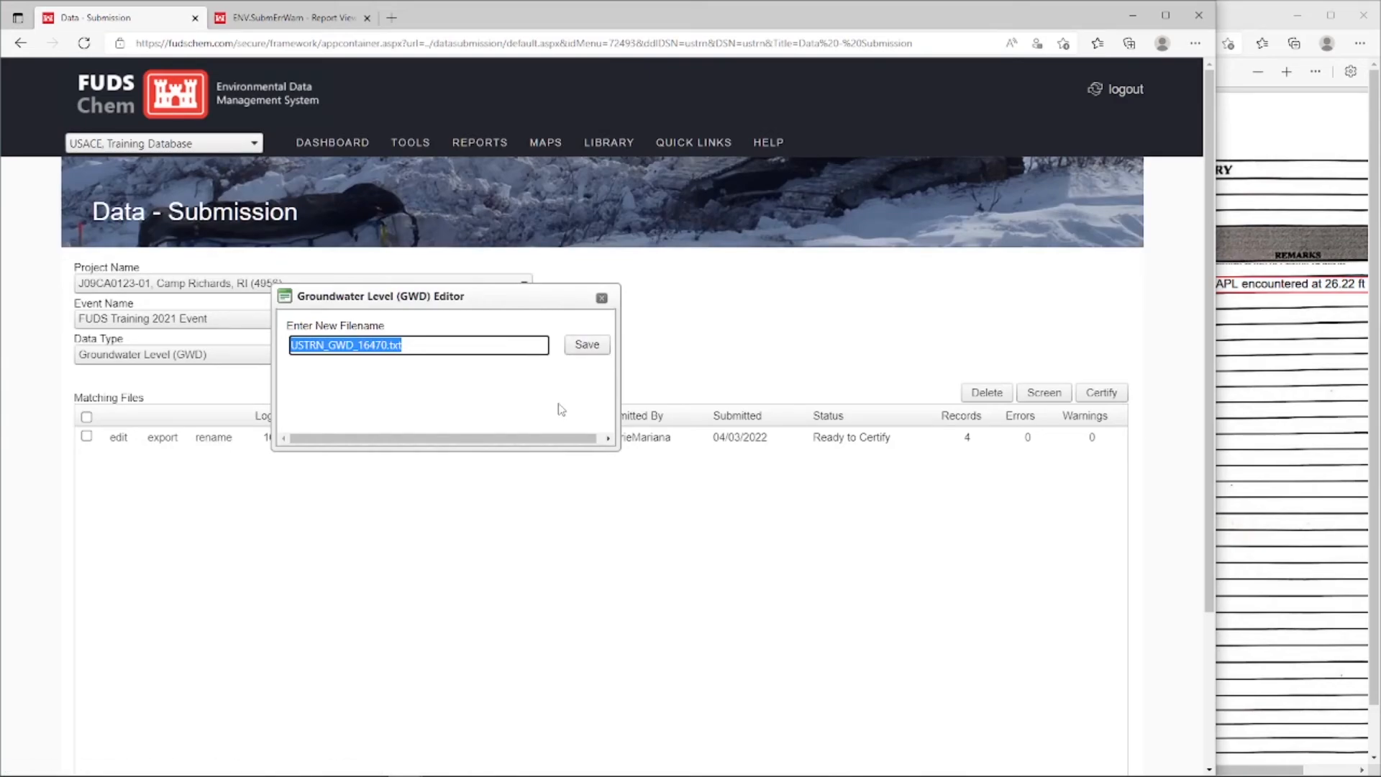
pyautogui.hotkey('ctrl', 'v')
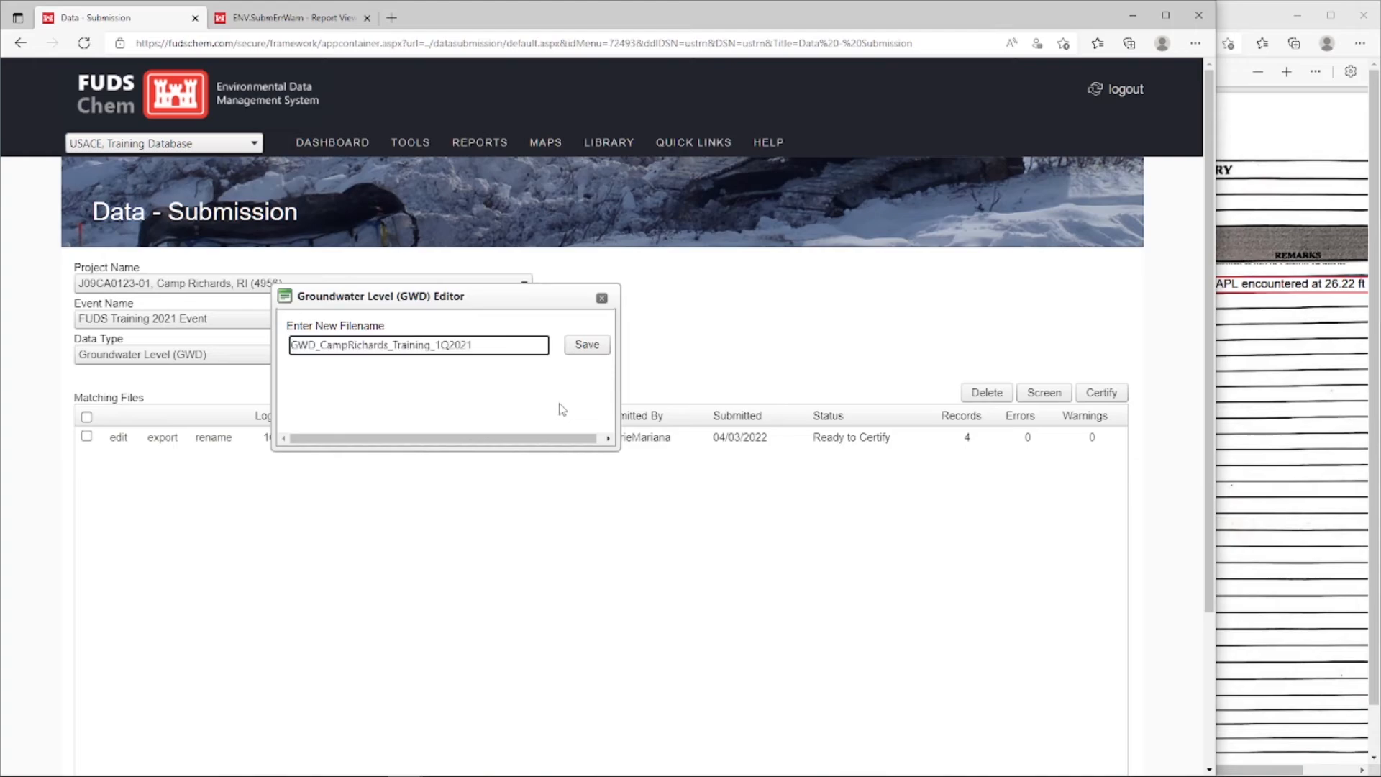
pyautogui.click(594, 351)
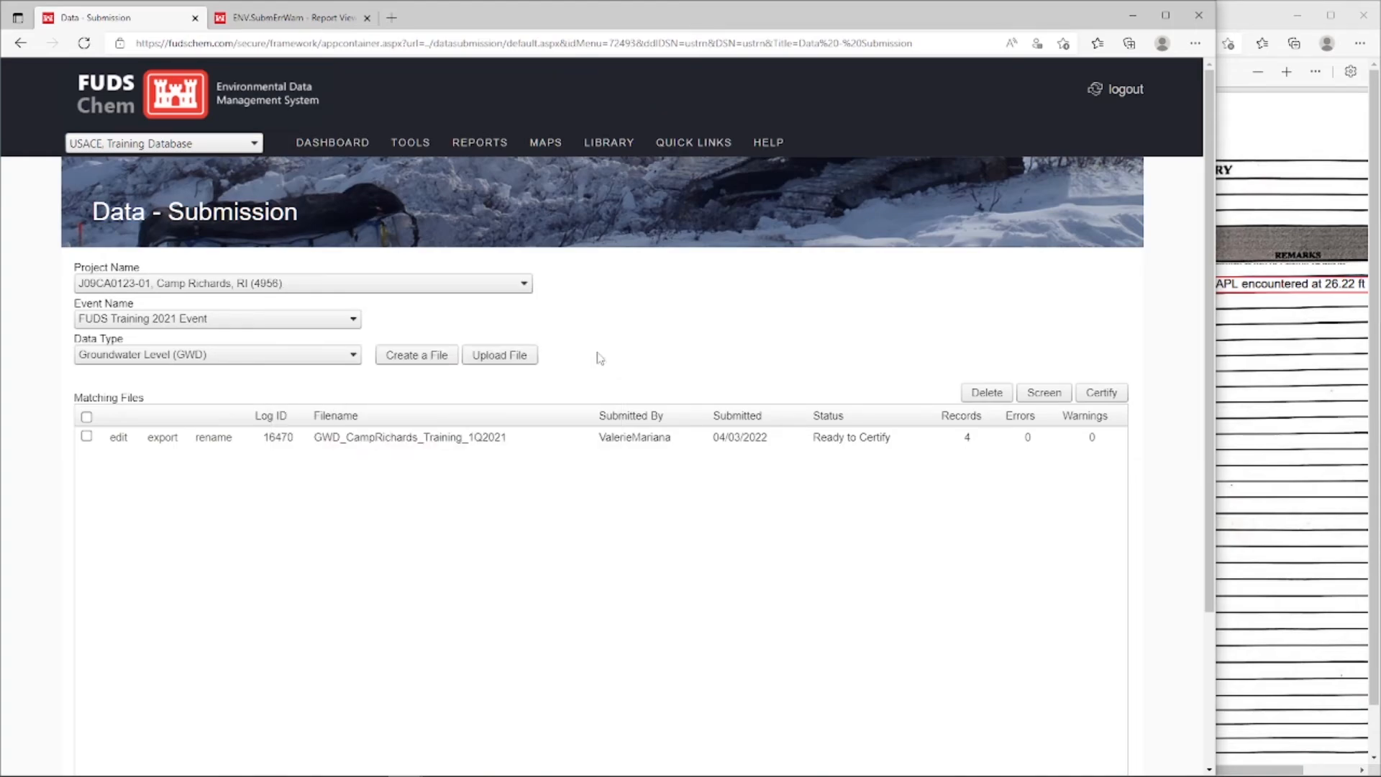
# Certify the GWD_CampRichards_Training_1Q2021 file and acknowledge the confirmation
pyautogui.click(86, 436)
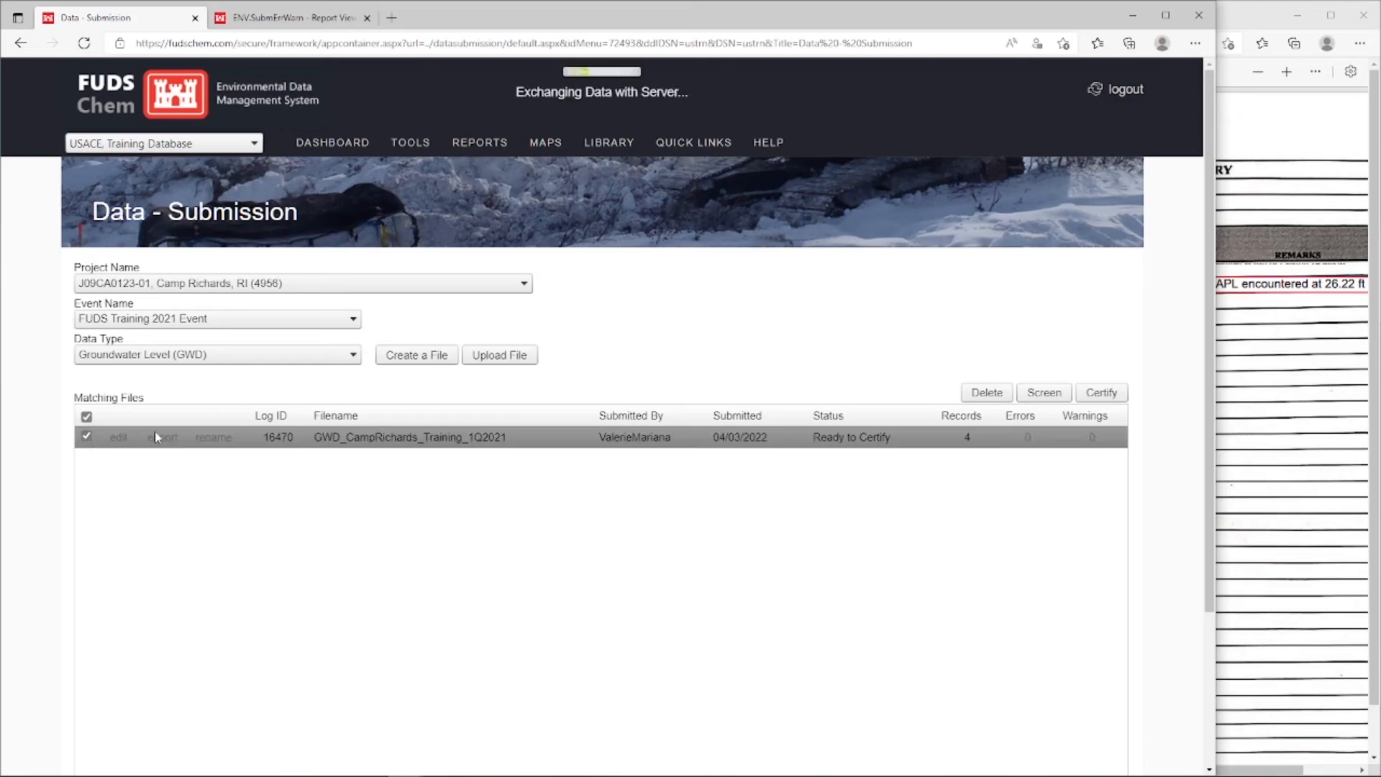
pyautogui.click(1106, 397)
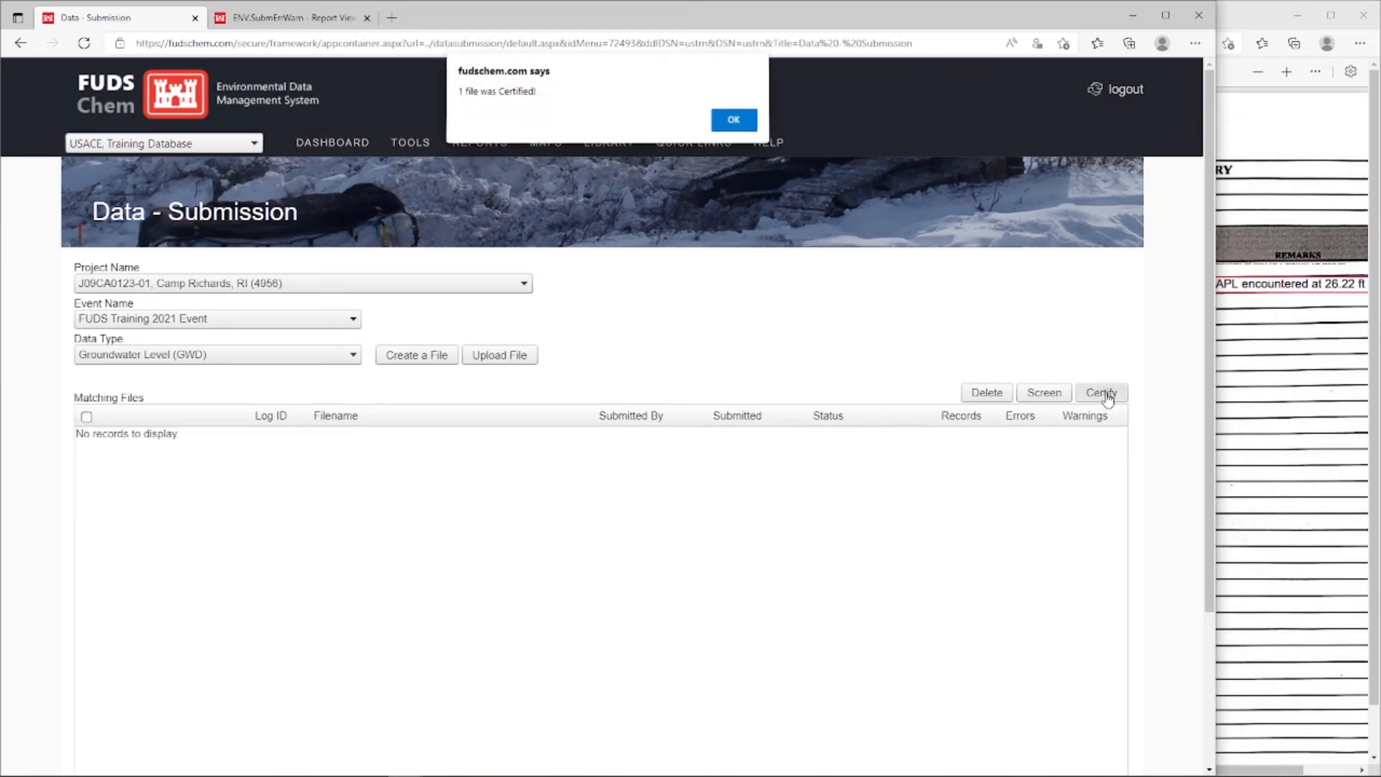
pyautogui.click(733, 123)
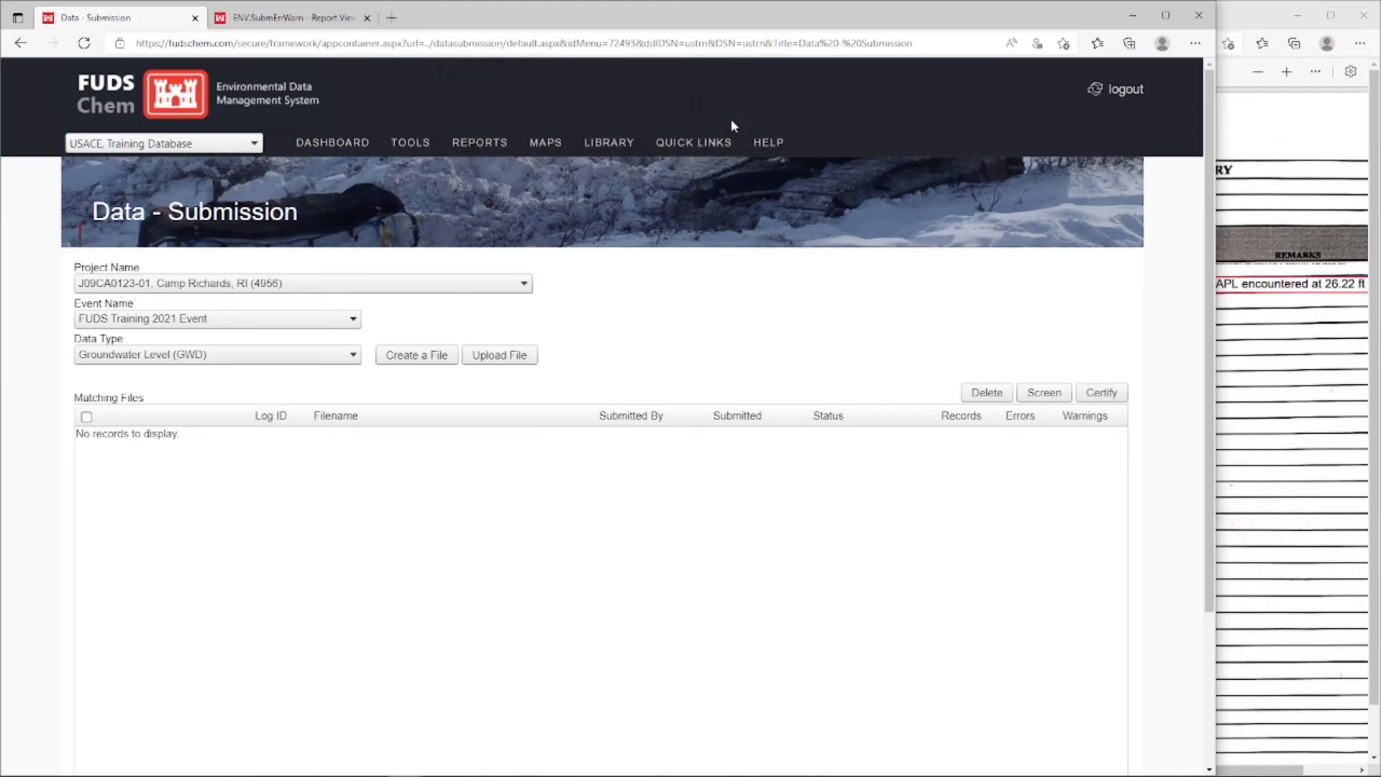